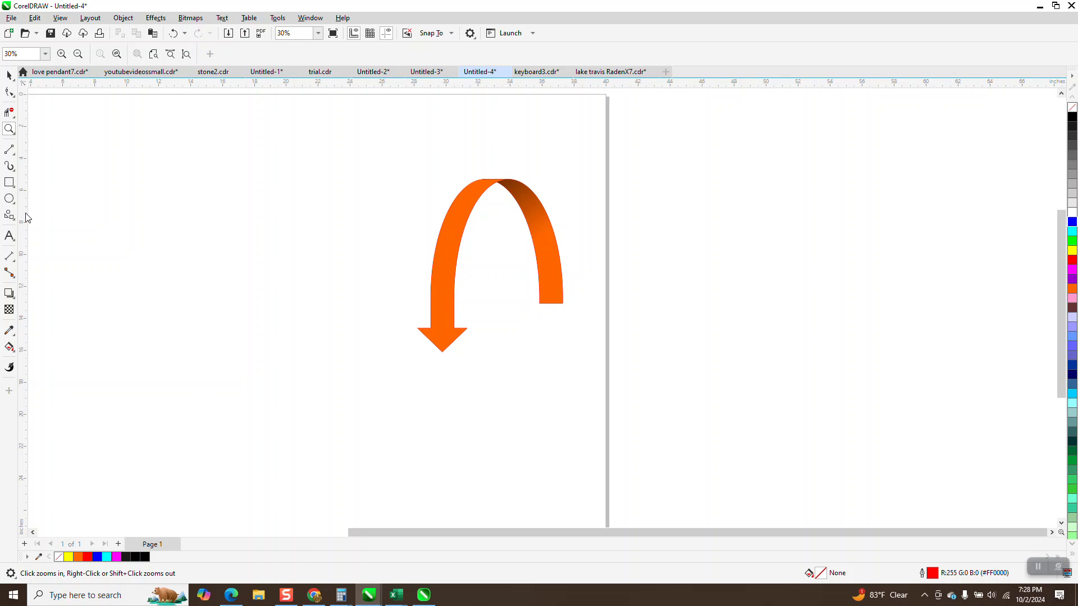
- Draw a downward block arrow about 2.9 inches square with the Common Shapes tool, beside the orange curved arrow
{"action": "left_click", "coordinate": [12, 218]}
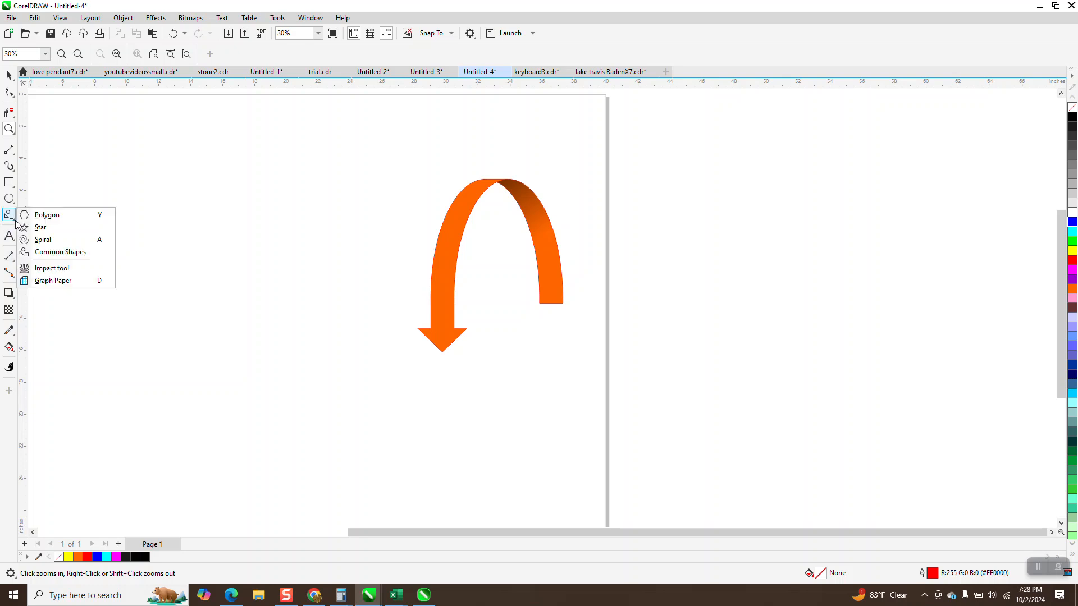
{"action": "left_click", "coordinate": [62, 254]}
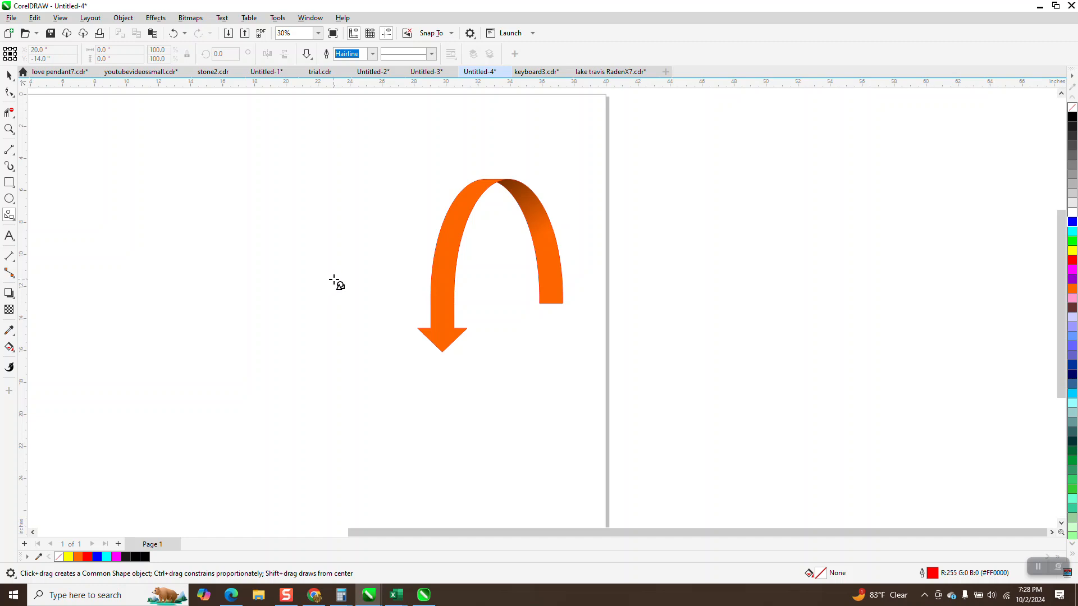
{"action": "left_click_drag", "start_coordinate": [344, 270], "coordinate": [311, 317]}
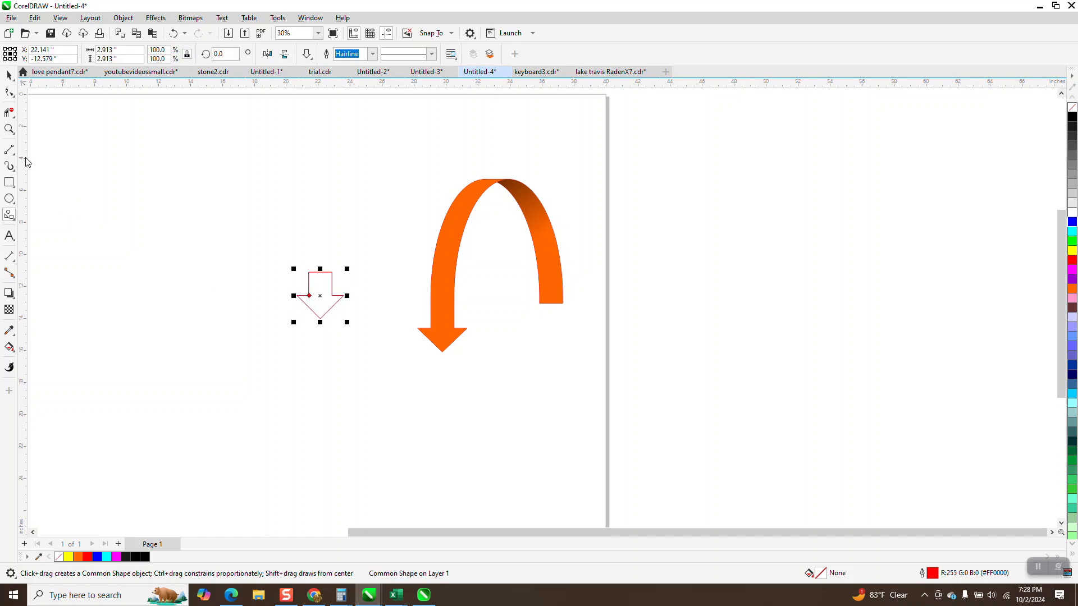
- Measure the width of the outlined arrow's shaft with a parallel dimension placed above its upper edge
{"action": "left_click", "coordinate": [9, 129]}
{"action": "left_click_drag", "start_coordinate": [280, 261], "coordinate": [483, 363]}
{"action": "left_click", "coordinate": [9, 93]}
{"action": "mouse_move", "coordinate": [205, 242]}
{"action": "left_mouse_down"}
{"action": "mouse_move", "coordinate": [221, 242]}
{"action": "mouse_move", "coordinate": [204, 239]}
{"action": "left_mouse_up"}
{"action": "scroll", "coordinate": [284, 356], "scroll_direction": "down", "scroll_amount": 1}
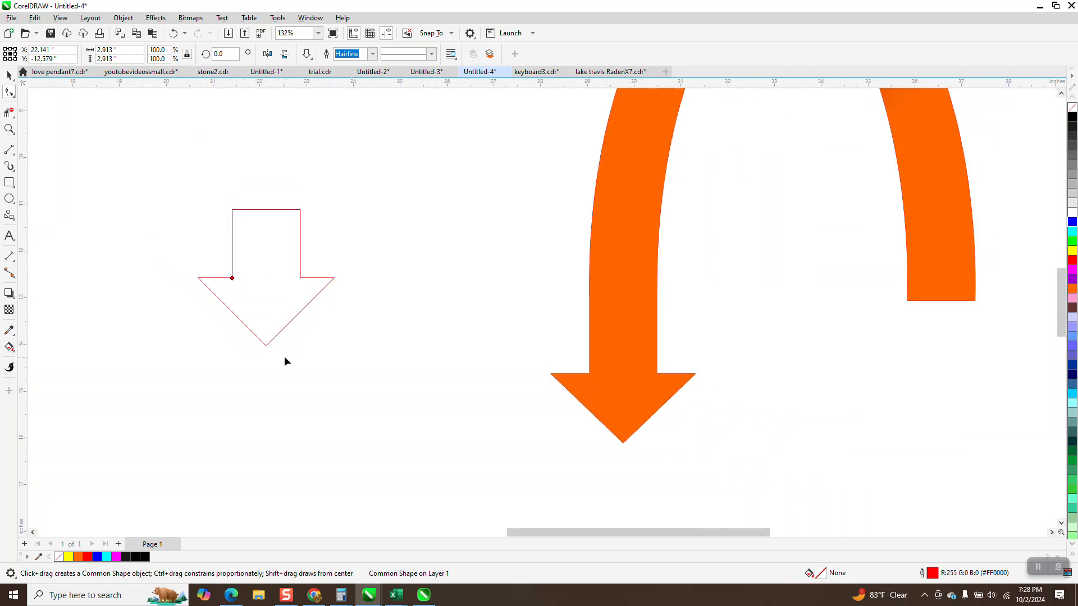
{"action": "scroll", "coordinate": [284, 360], "scroll_direction": "down", "scroll_amount": 1}
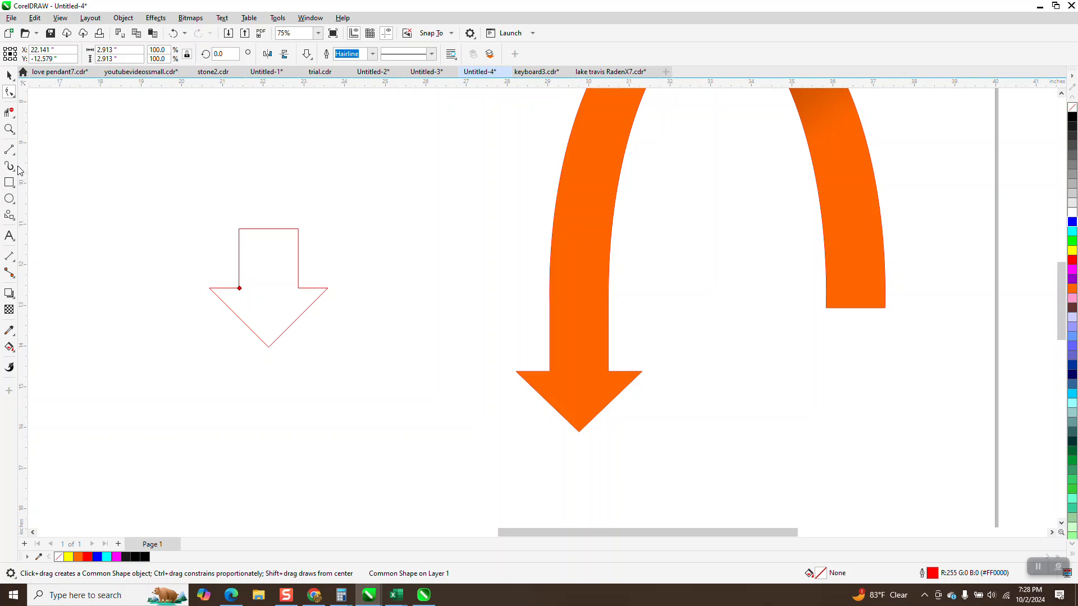
{"action": "left_click", "coordinate": [15, 261]}
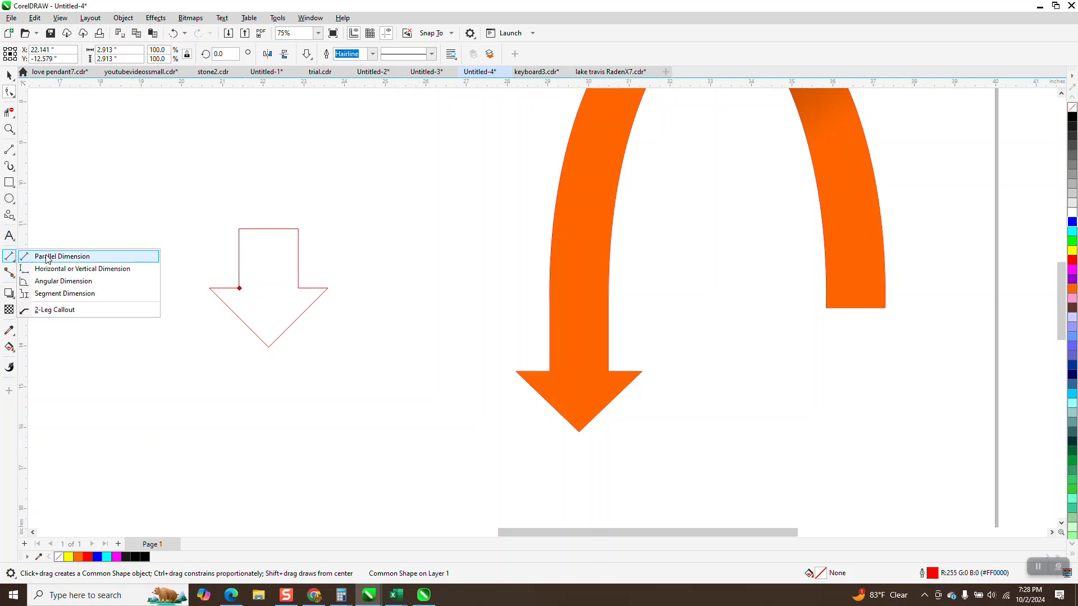
{"action": "left_click", "coordinate": [59, 258]}
{"action": "left_click_drag", "start_coordinate": [239, 230], "coordinate": [298, 229]}
{"action": "left_click", "coordinate": [293, 204]}
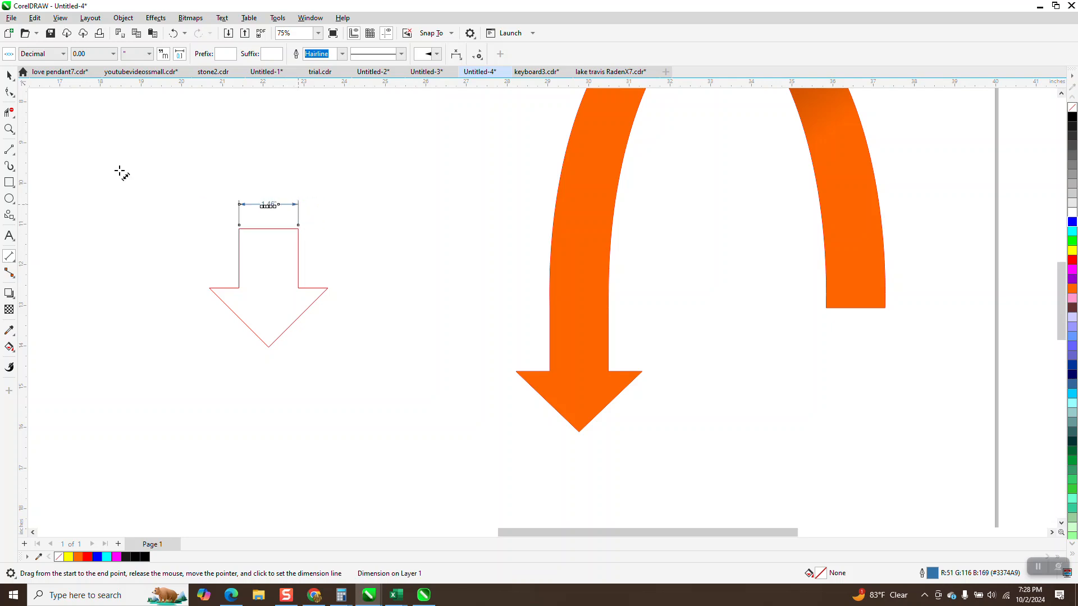
{"action": "left_click", "coordinate": [9, 129]}
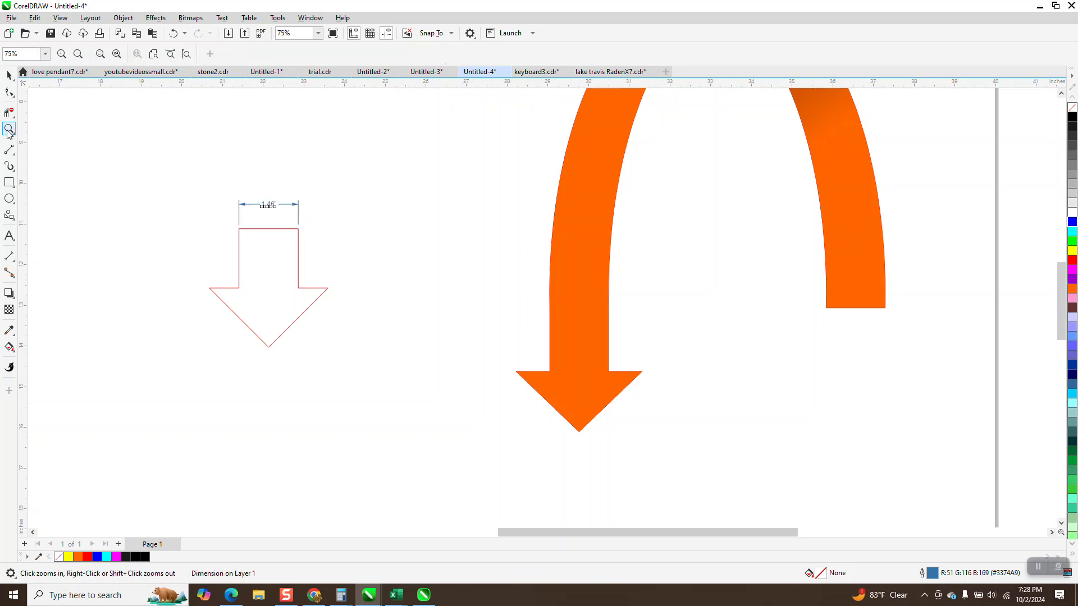
{"action": "left_click_drag", "start_coordinate": [176, 183], "coordinate": [471, 284]}
{"action": "right_click", "coordinate": [354, 270]}
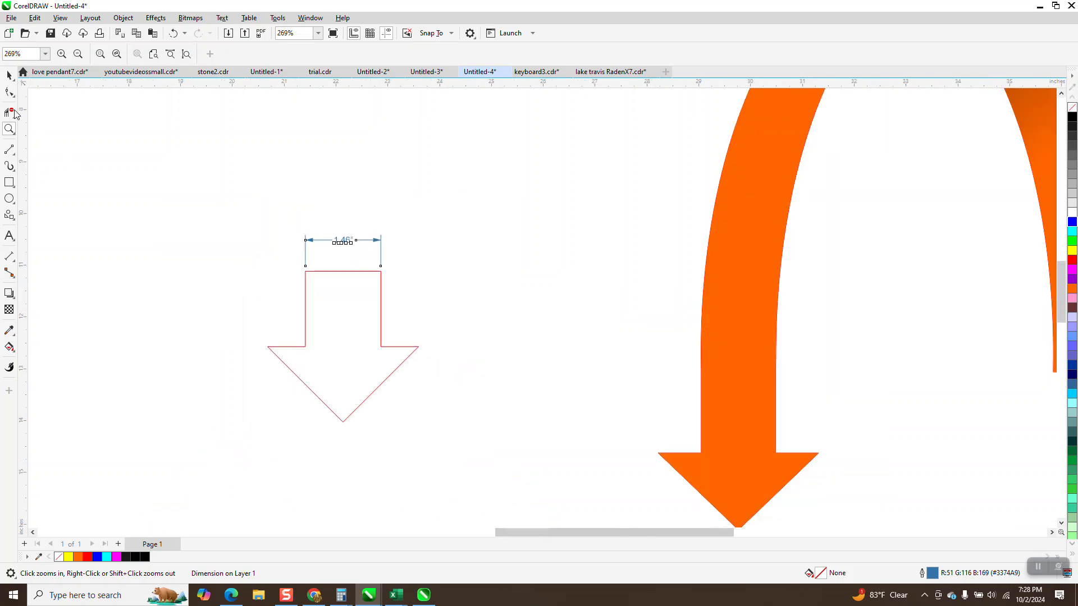
{"action": "right_click", "coordinate": [393, 231]}
{"action": "right_click", "coordinate": [521, 262]}
{"action": "left_click_drag", "start_coordinate": [427, 227], "coordinate": [492, 303]}
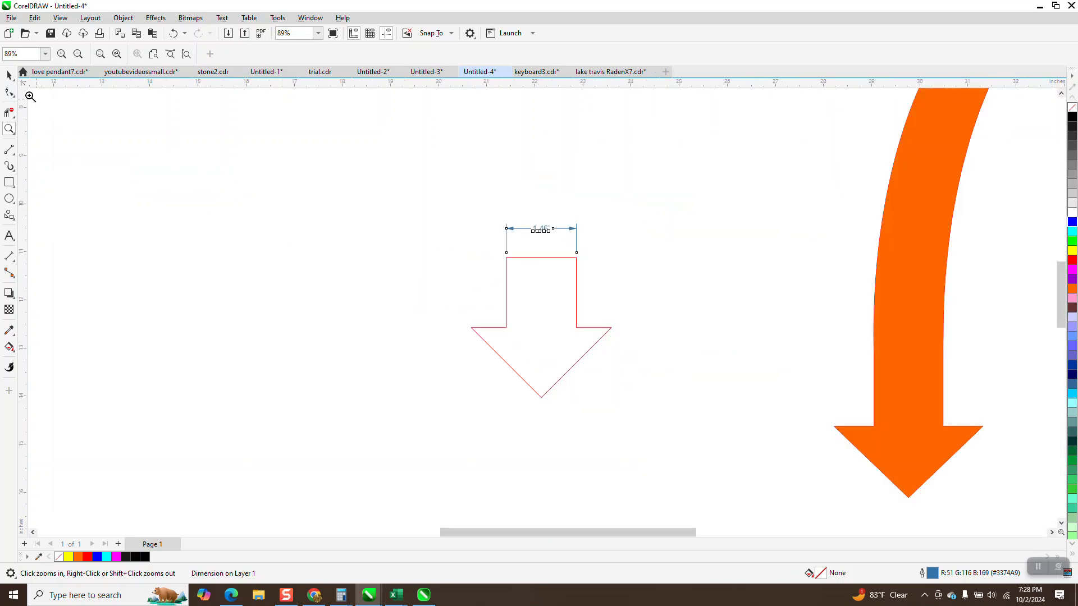
- Delete the shaft dimension and move the outlined arrow farther away from the orange arrow
{"action": "left_click", "coordinate": [9, 76]}
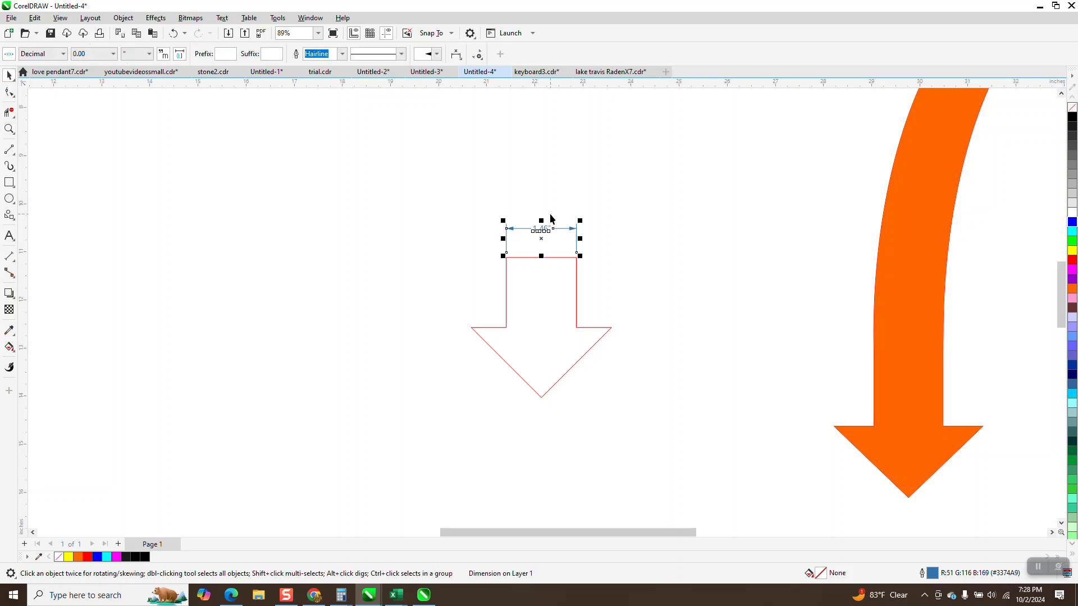
{"action": "key", "text": "Delete"}
{"action": "left_click_drag", "start_coordinate": [558, 258], "coordinate": [201, 218]}
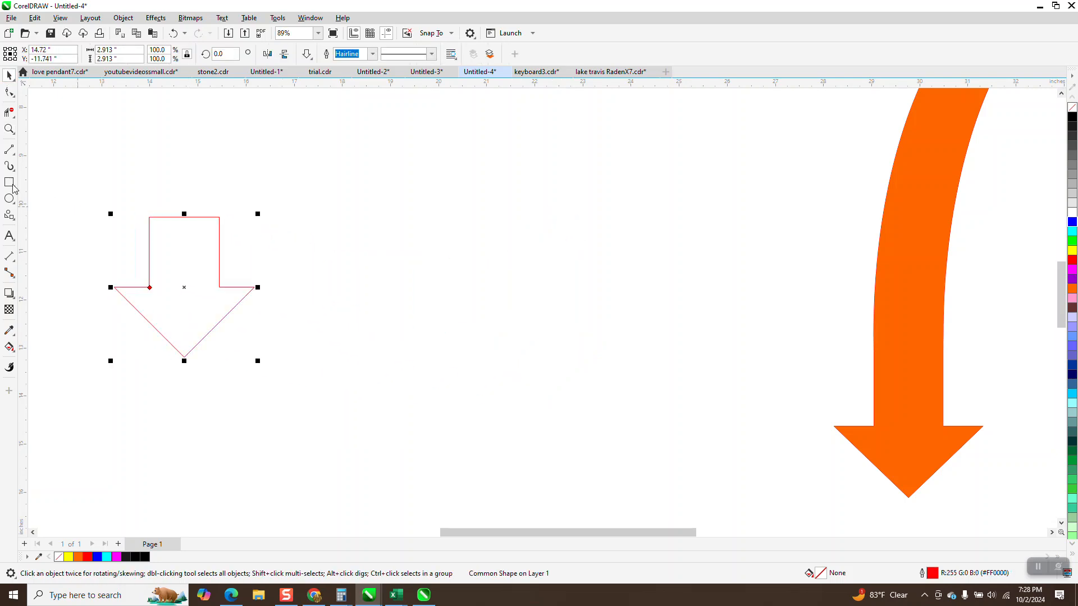
- Draw a tall ellipse about 4.19 inches wide and 7.16 inches high between the two arrows
{"action": "left_click", "coordinate": [9, 199]}
{"action": "left_click_drag", "start_coordinate": [575, 145], "coordinate": [369, 492]}
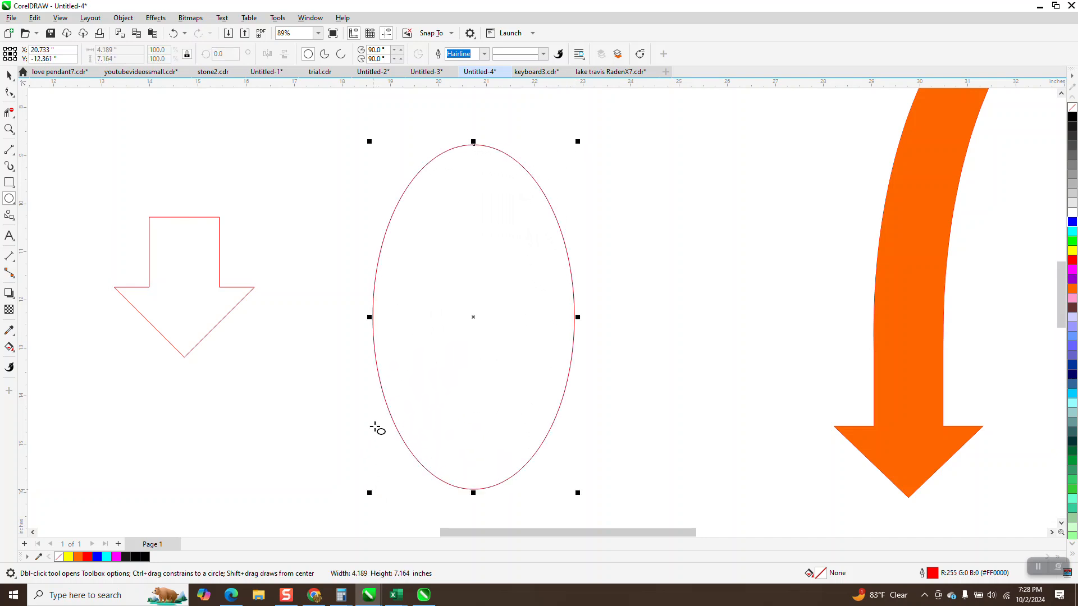
{"action": "left_click", "coordinate": [9, 75]}
- Set the nudge distance to 1.46 inches and shift the ellipse toward the orange arrow
{"action": "left_click", "coordinate": [203, 149]}
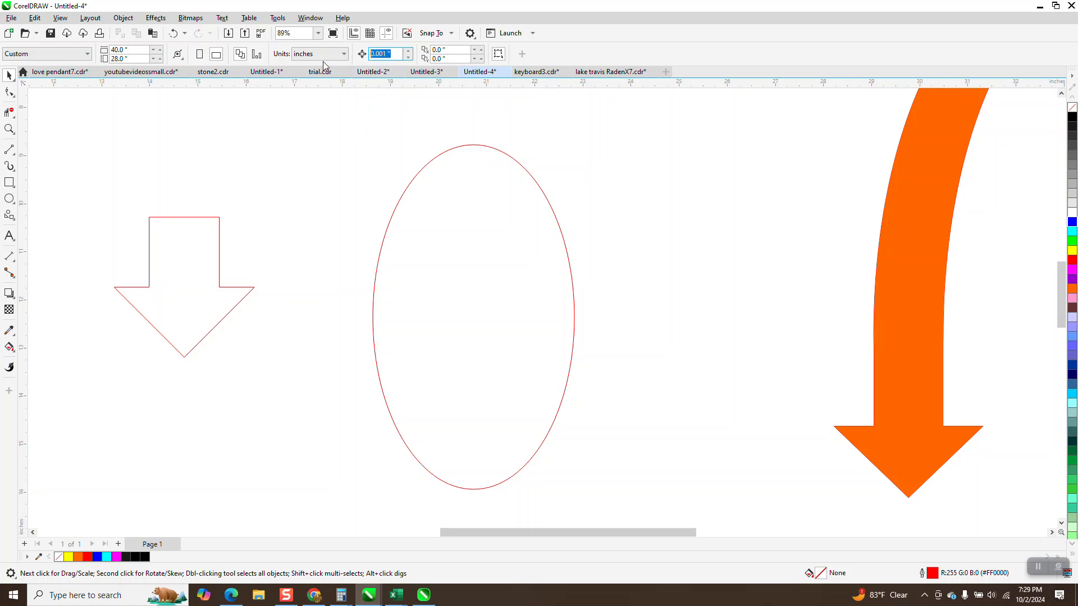
{"action": "type", "text": "1.46"}
{"action": "key", "text": "Return"}
{"action": "left_click", "coordinate": [537, 191]}
{"action": "key", "text": "Right"}
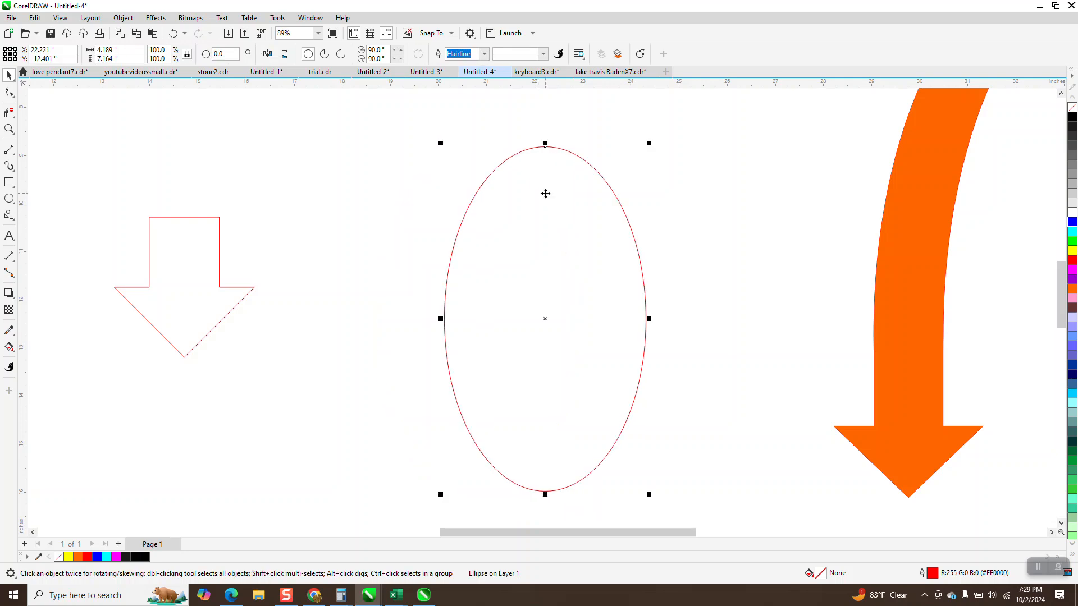
- Try offsetting a duplicate of the ellipse 1.46 inches toward the outlined arrow
{"action": "key", "text": "KP_Add"}
{"action": "key", "text": "Left"}
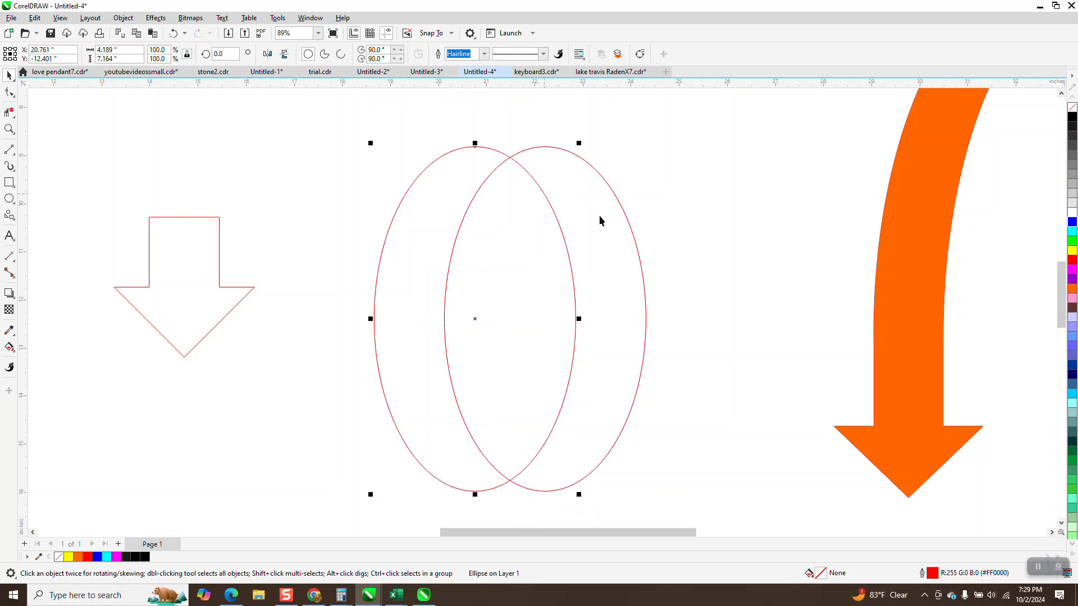
{"action": "key", "text": "Delete"}
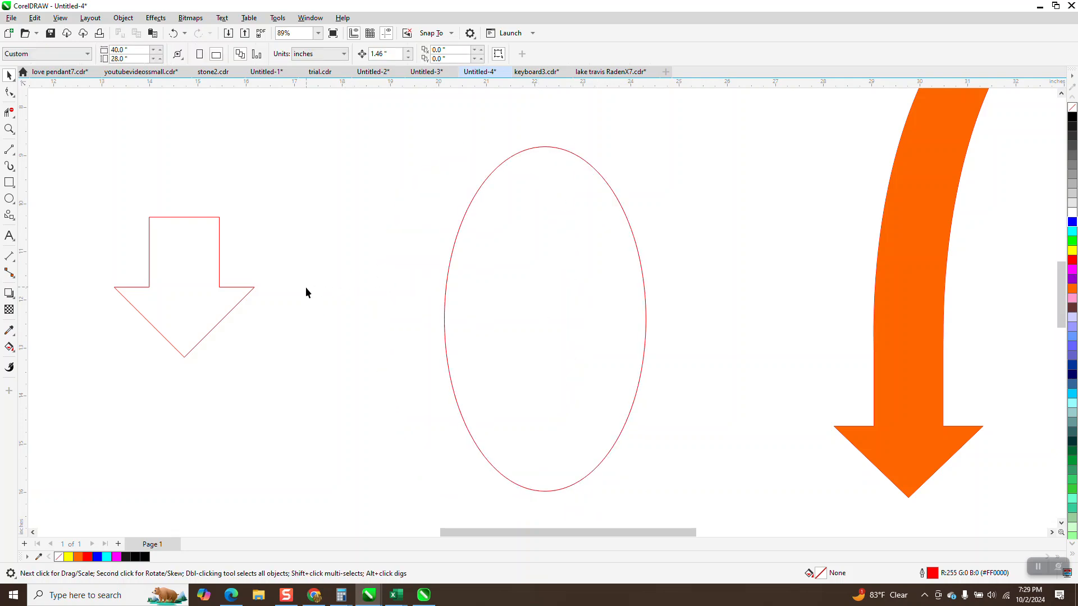
- Narrow the outlined arrow's shaft with the Shape tool and widen it back to about half the arrowhead's width
{"action": "left_click", "coordinate": [220, 288]}
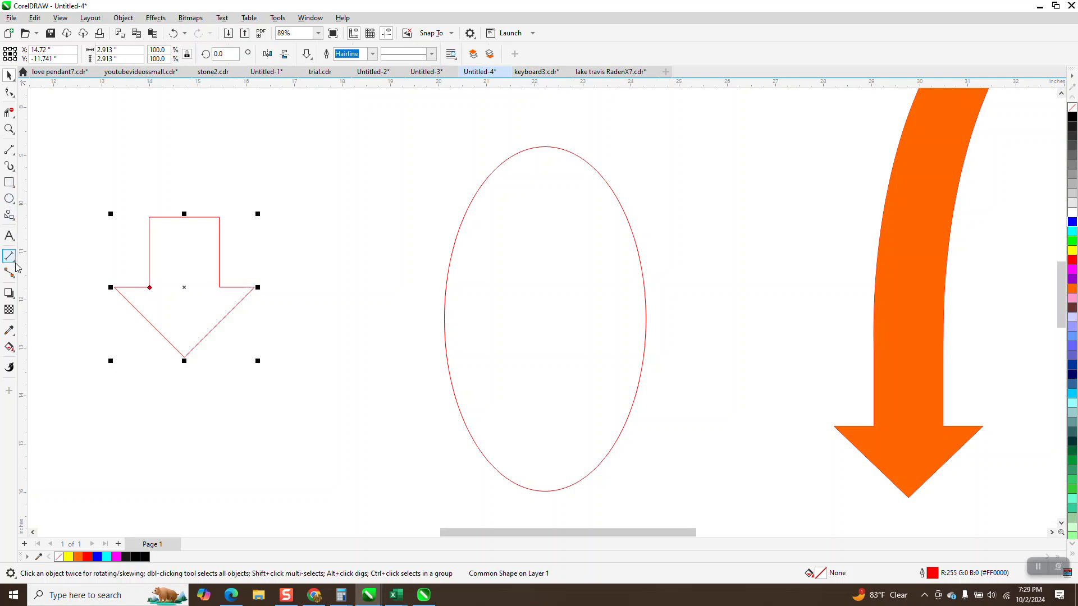
{"action": "left_click", "coordinate": [12, 94]}
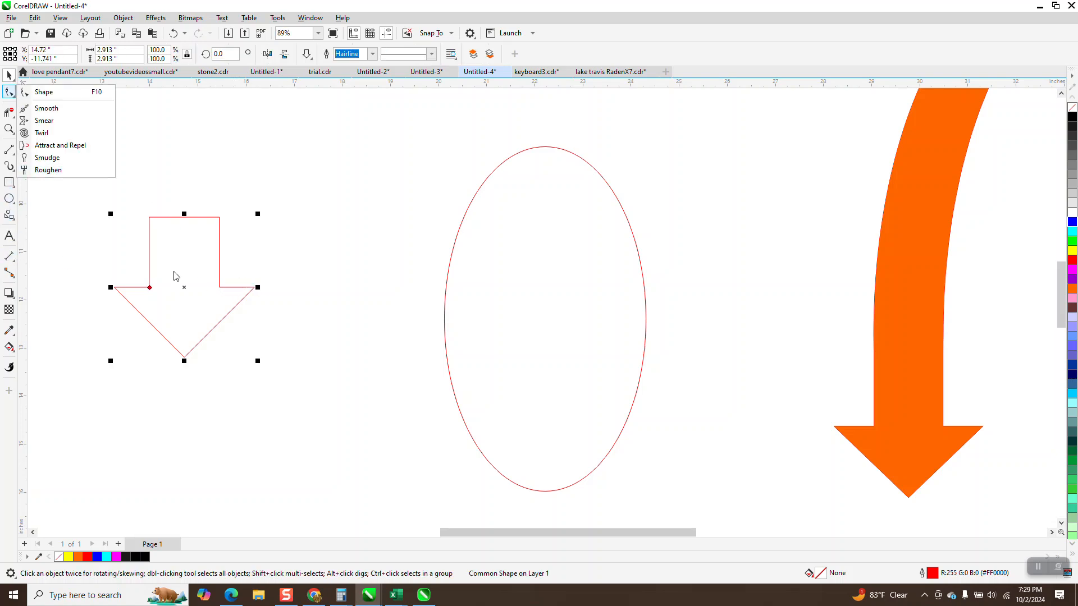
{"action": "left_click", "coordinate": [54, 97]}
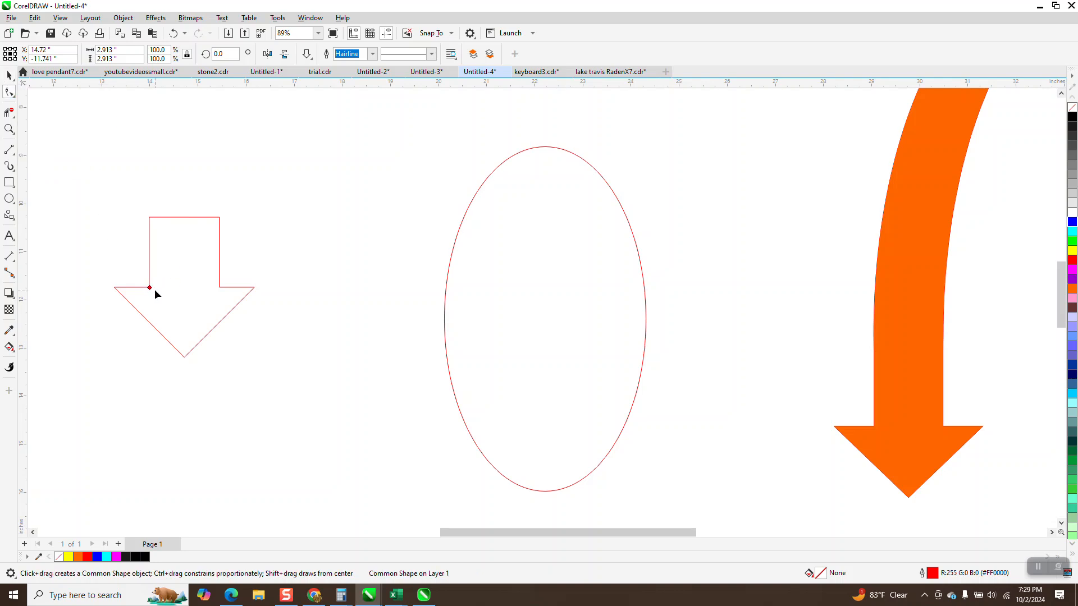
{"action": "left_click_drag", "start_coordinate": [150, 289], "coordinate": [161, 288]}
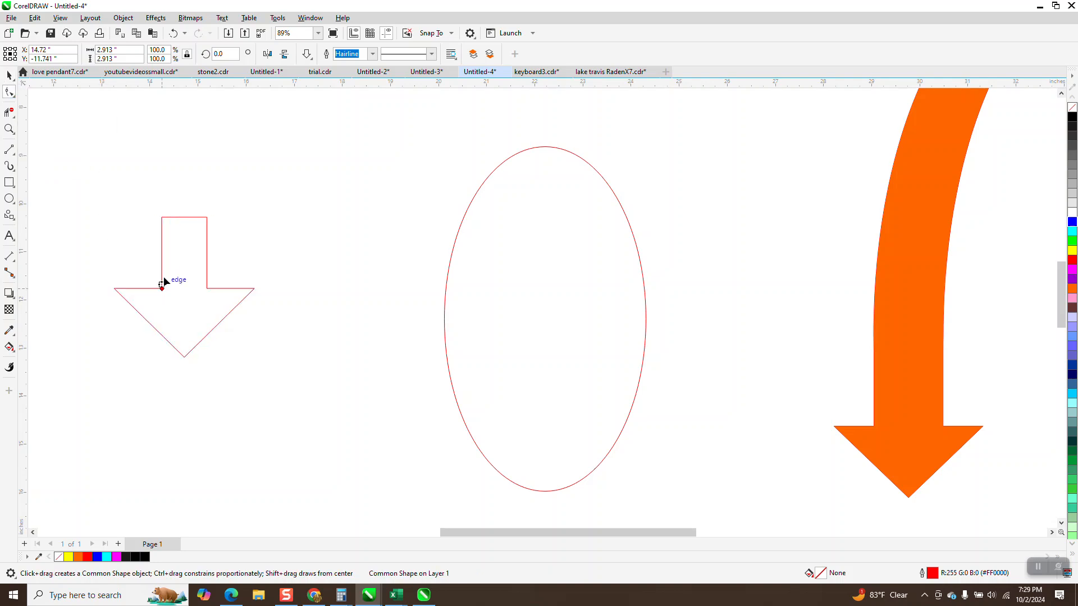
{"action": "left_click", "coordinate": [152, 33]}
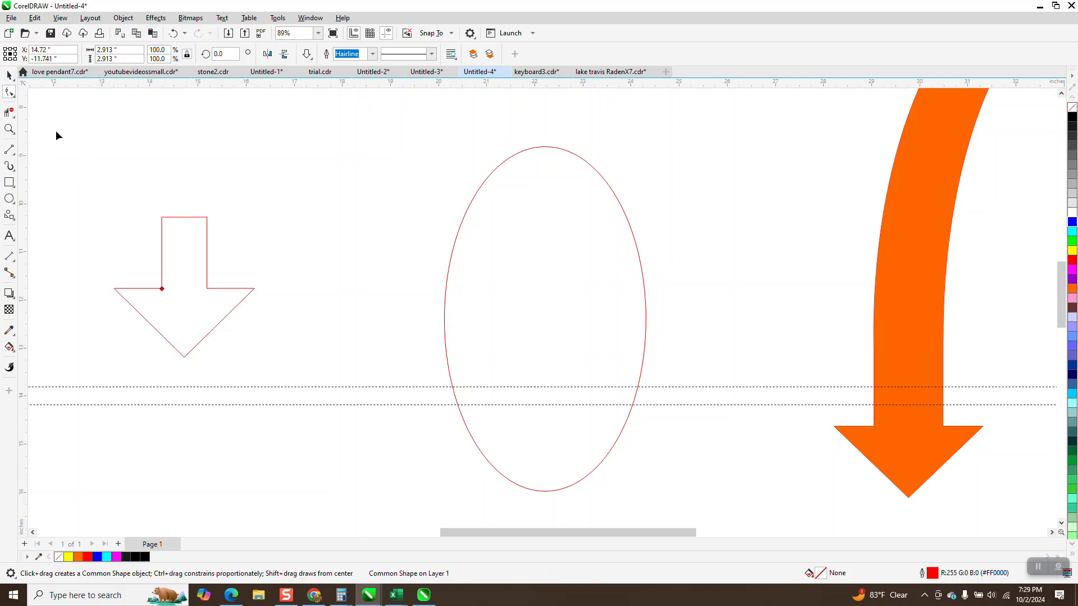
{"action": "left_click", "coordinate": [173, 33]}
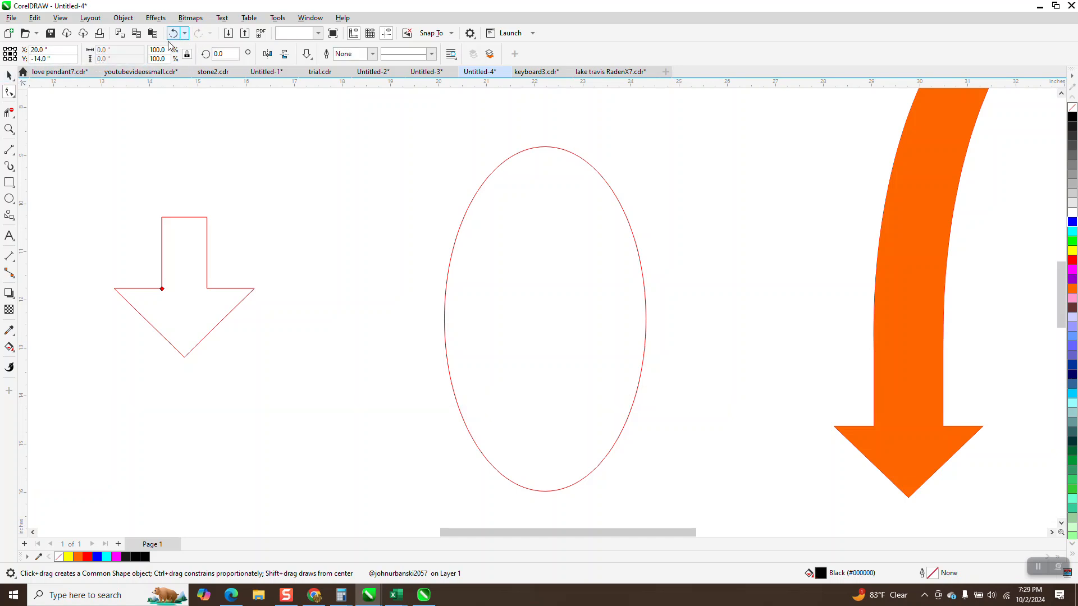
{"action": "left_click", "coordinate": [162, 290]}
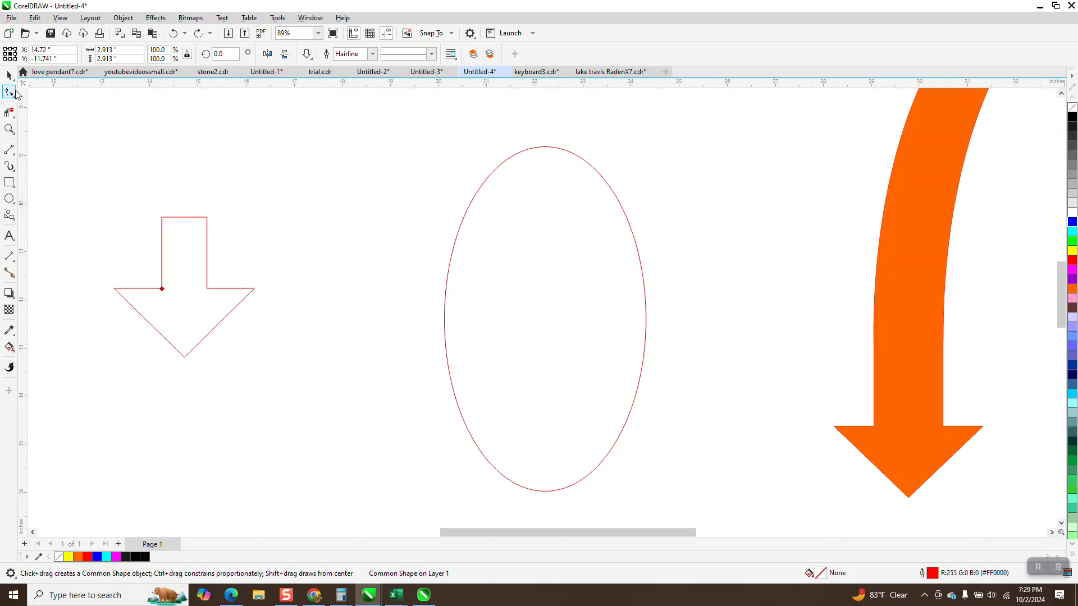
{"action": "left_click_drag", "start_coordinate": [162, 290], "coordinate": [151, 289]}
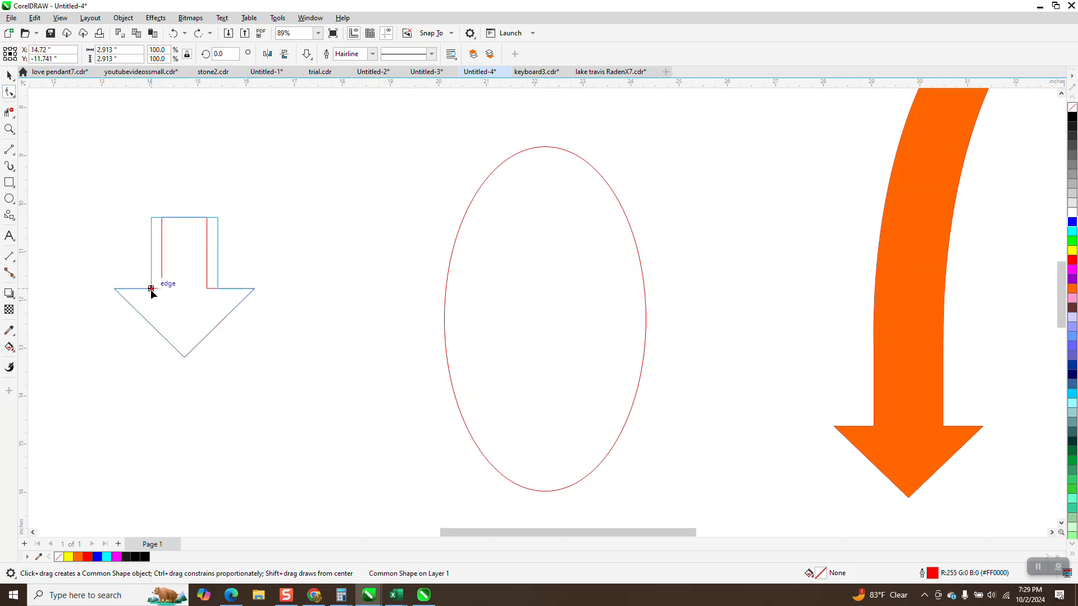
- Scale the outlined arrow down proportionally to about 1.78 inches and move it lower, closer to the ellipse
{"action": "left_click", "coordinate": [6, 75]}
{"action": "left_click", "coordinate": [100, 210]}
{"action": "left_click_drag", "start_coordinate": [96, 191], "coordinate": [312, 382]}
{"action": "left_click_drag", "start_coordinate": [261, 218], "coordinate": [207, 272]}
{"action": "left_click_drag", "start_coordinate": [167, 313], "coordinate": [297, 399]}
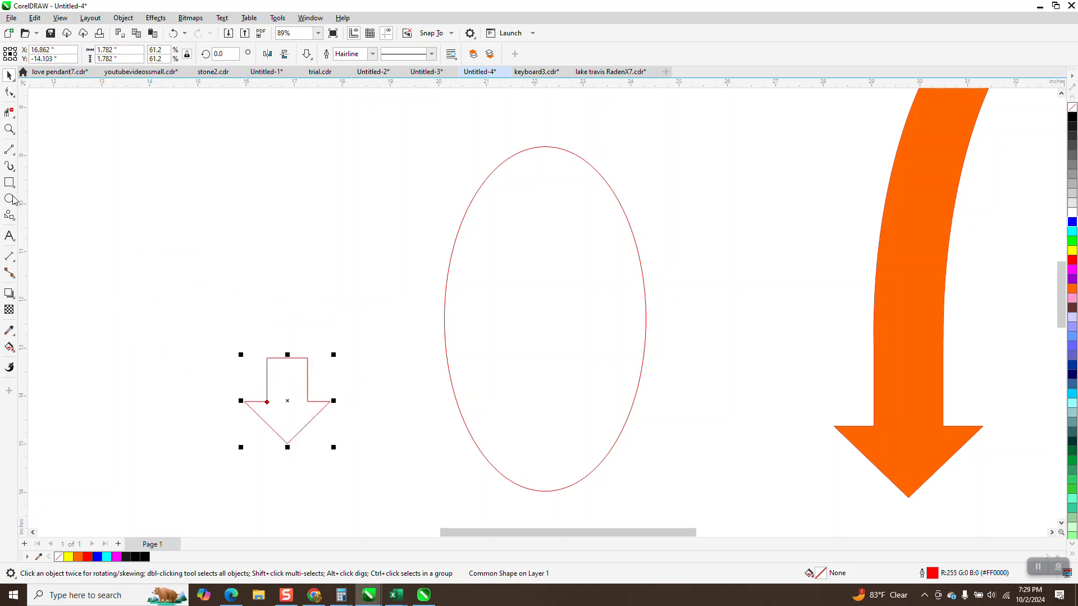
- Add a parallel dimension above the scaled arrow to measure the width of its shaft
{"action": "left_click", "coordinate": [14, 262]}
{"action": "left_click", "coordinate": [62, 251]}
{"action": "left_click_drag", "start_coordinate": [268, 358], "coordinate": [307, 358]}
{"action": "left_click", "coordinate": [303, 332]}
{"action": "left_click", "coordinate": [9, 129]}
{"action": "left_click_drag", "start_coordinate": [277, 318], "coordinate": [337, 358]}
{"action": "scroll", "coordinate": [314, 269], "scroll_direction": "down", "scroll_amount": 7}
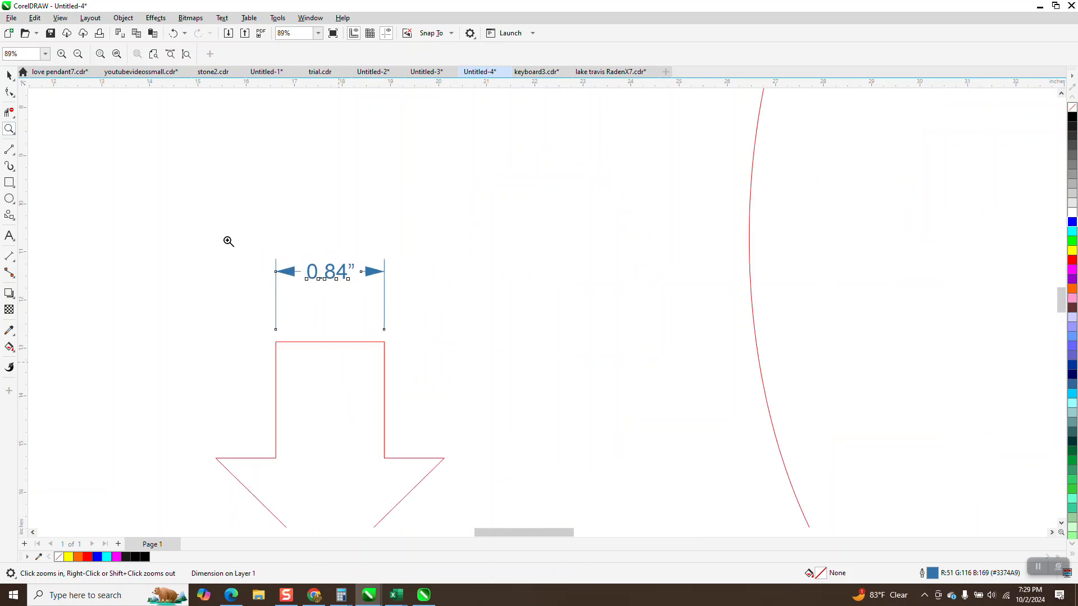
- Set the nudge distance to 0.84 inches and offset a duplicate of the ellipse to the right by that amount
{"action": "left_click", "coordinate": [8, 77]}
{"action": "left_click", "coordinate": [433, 246]}
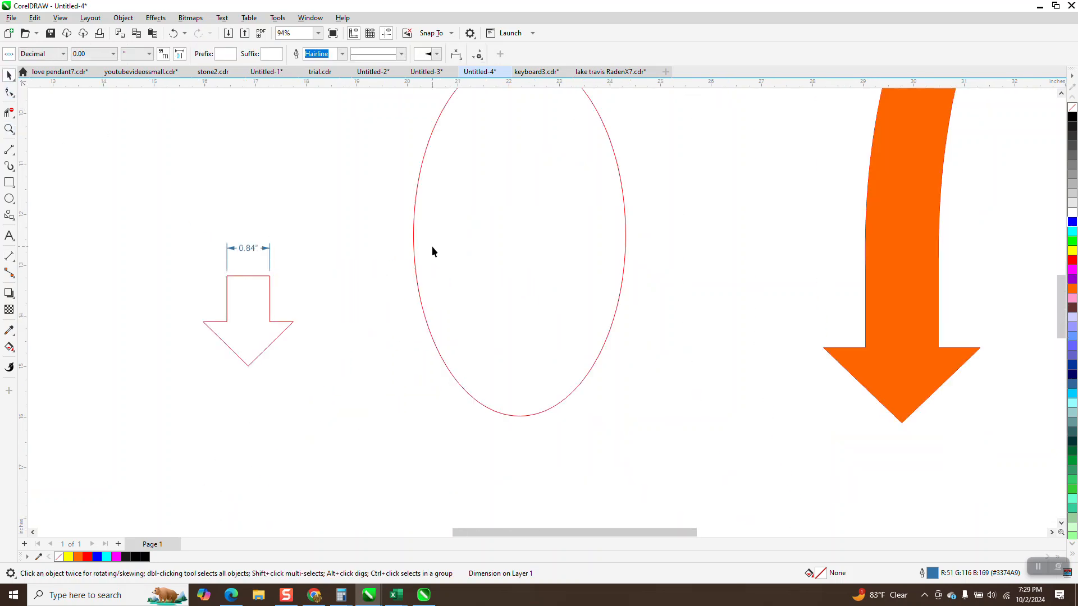
{"action": "left_click", "coordinate": [371, 143]}
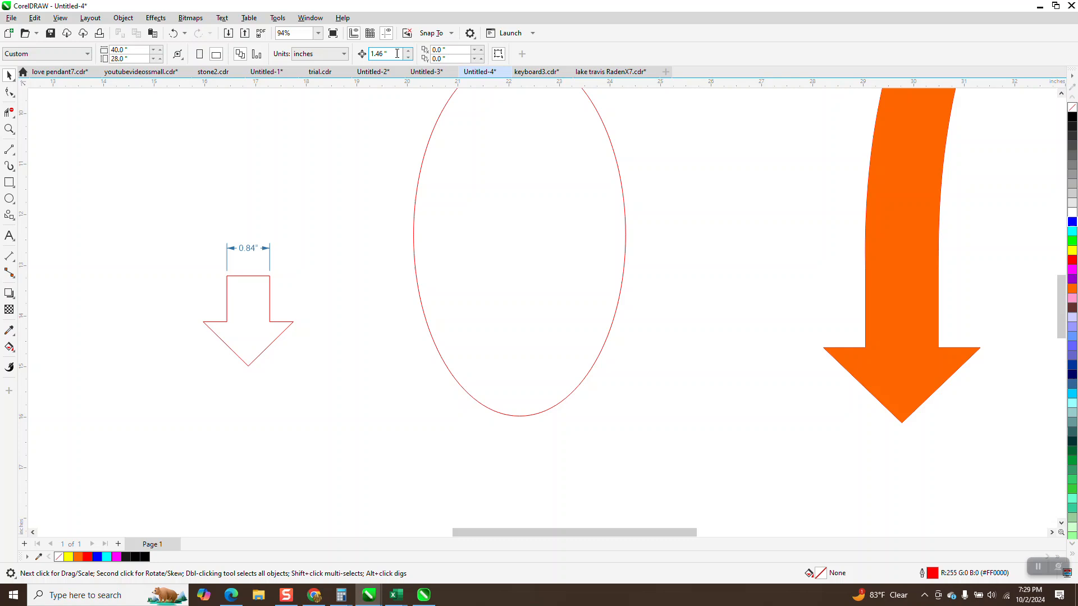
{"action": "type", "text": ".8"}
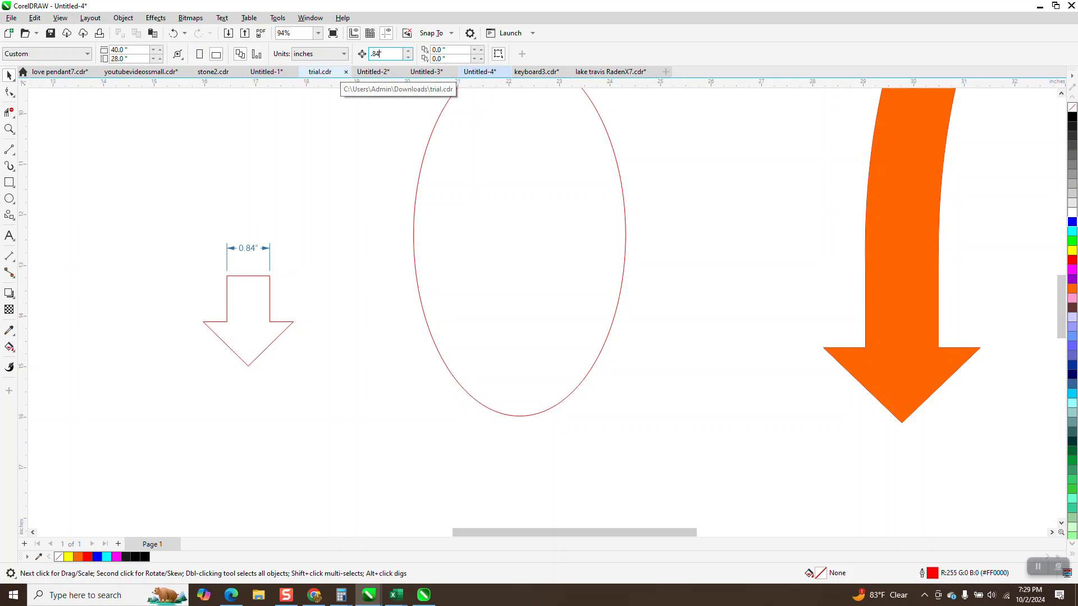
{"action": "left_click", "coordinate": [611, 311]}
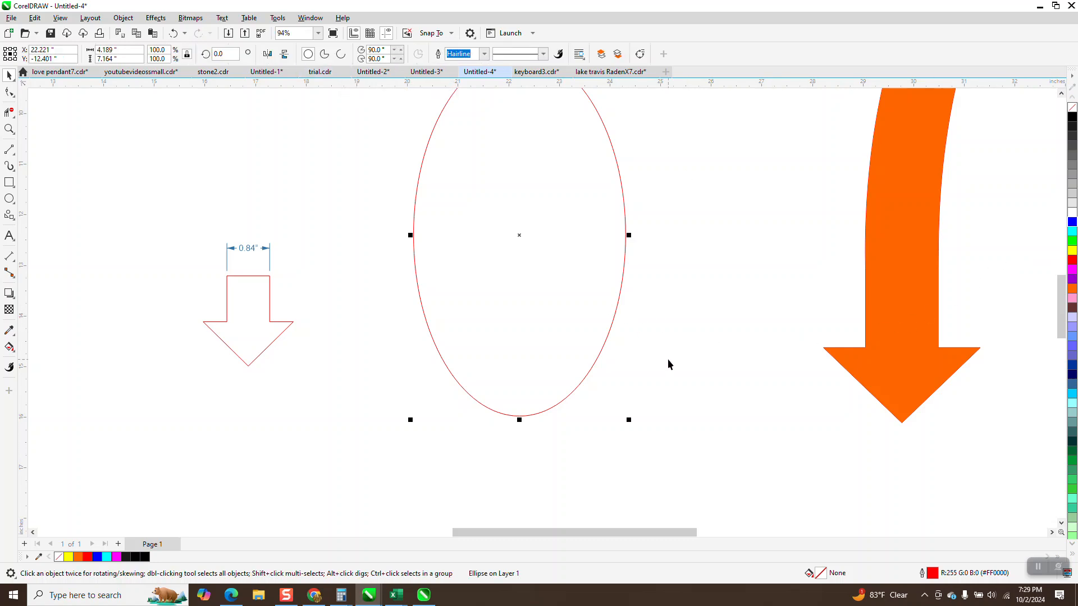
{"action": "key", "text": "plus"}
{"action": "key", "text": "Right"}
- Draw a horizontal line about 5.74 inches long with the 2-Point Line tool and center it on the page
{"action": "scroll", "coordinate": [724, 393], "scroll_direction": "down", "scroll_amount": 1}
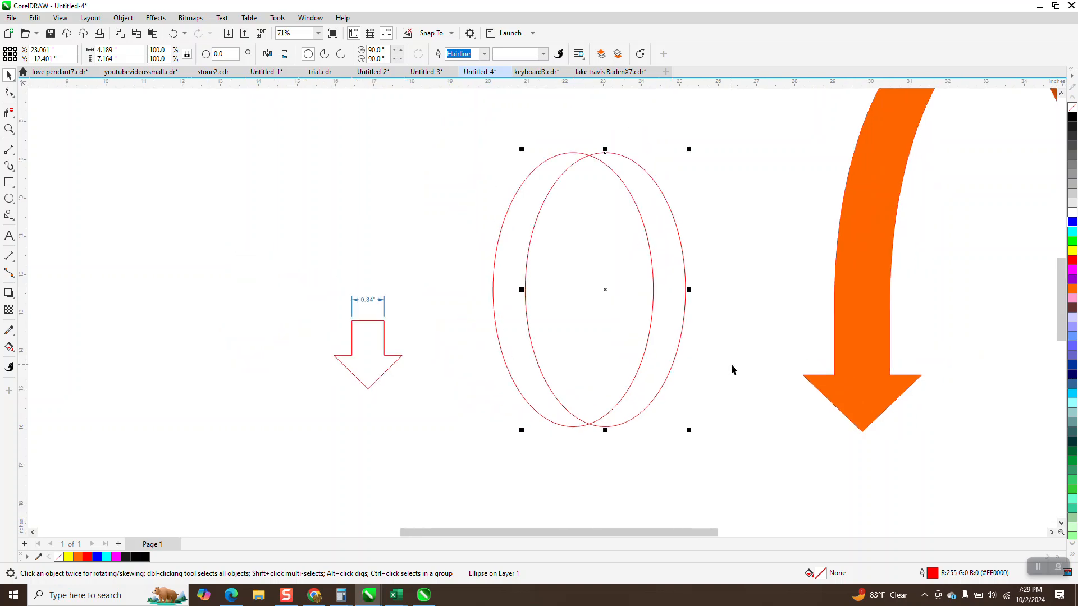
{"action": "left_click", "coordinate": [9, 149]}
{"action": "left_click_drag", "start_coordinate": [245, 211], "coordinate": [465, 214]}
{"action": "key", "text": "p"}
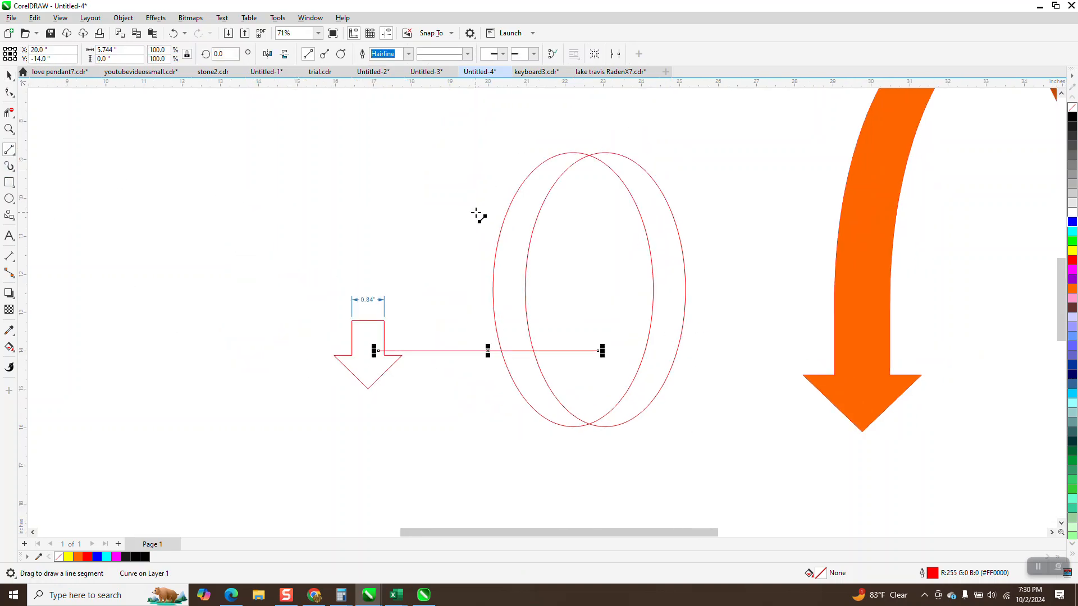
- Move the outlined arrow together with its dimension to the left, clear of the horizontal line
{"action": "left_click", "coordinate": [9, 75]}
{"action": "left_click_drag", "start_coordinate": [288, 188], "coordinate": [441, 418]}
{"action": "left_click_drag", "start_coordinate": [370, 337], "coordinate": [180, 331]}
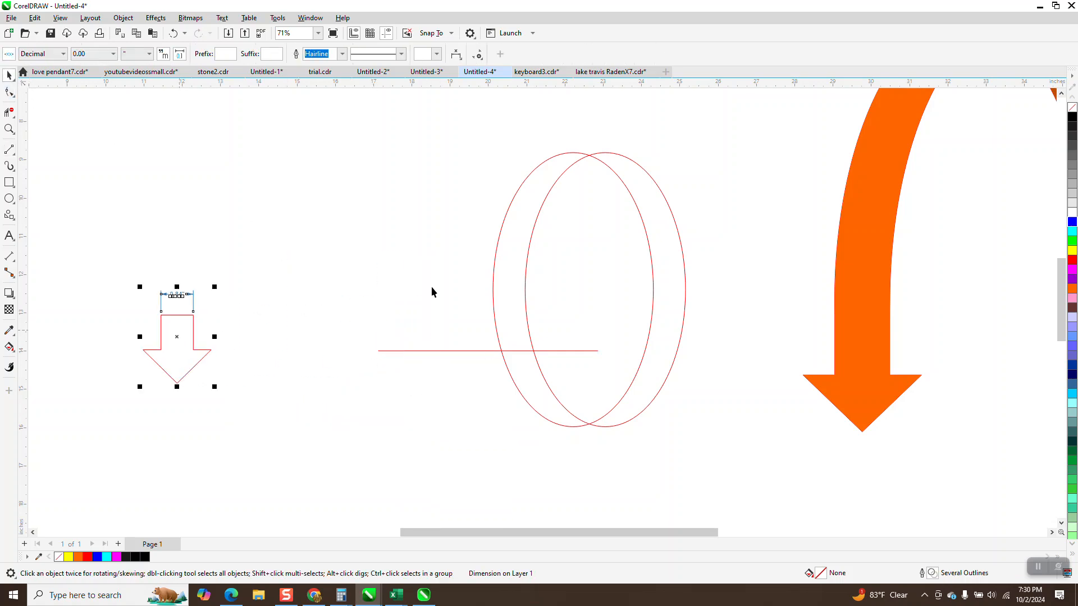
- Group the two overlapping ellipses
{"action": "left_click_drag", "start_coordinate": [489, 127], "coordinate": [721, 469]}
{"action": "key", "text": "ctrl+g"}
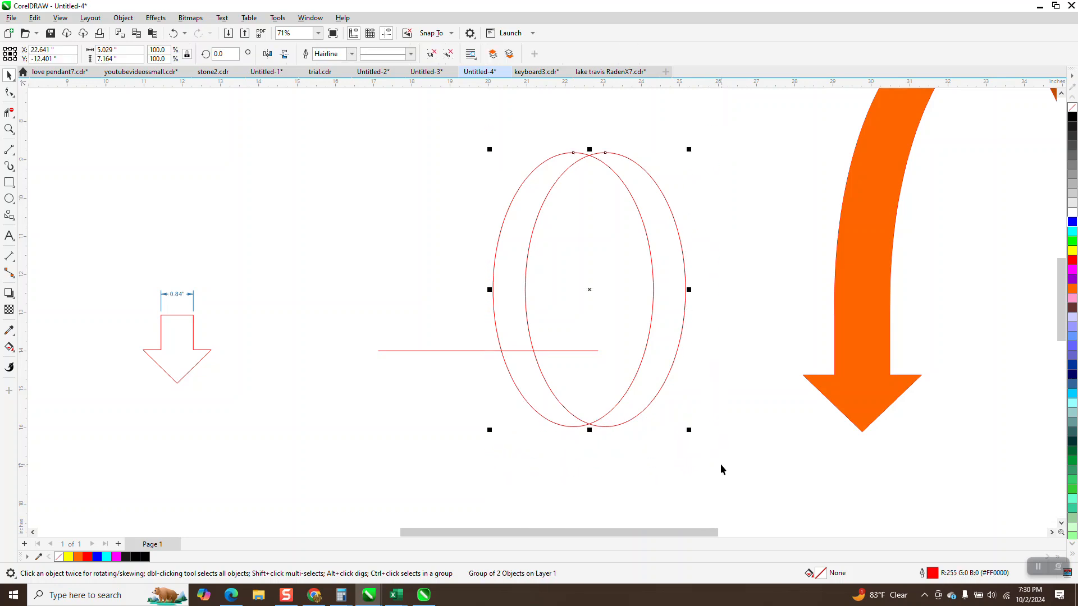
- Center the grouped ellipses on the page and remove their halves below the horizontal line with Virtual Segment Delete
{"action": "key", "text": "p"}
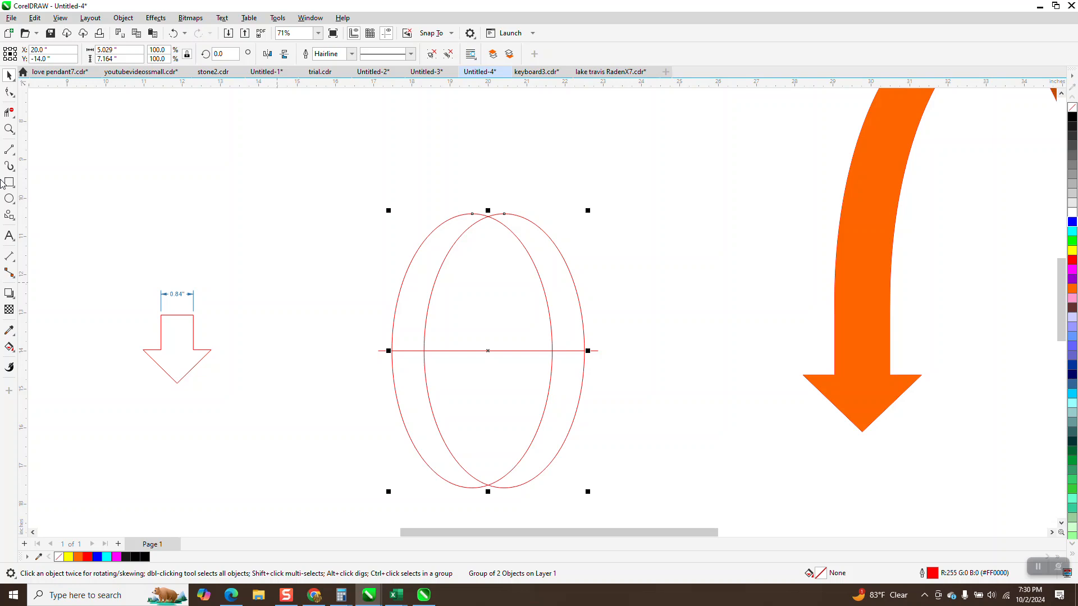
{"action": "left_click", "coordinate": [9, 112]}
{"action": "left_click_drag", "start_coordinate": [357, 391], "coordinate": [348, 413]}
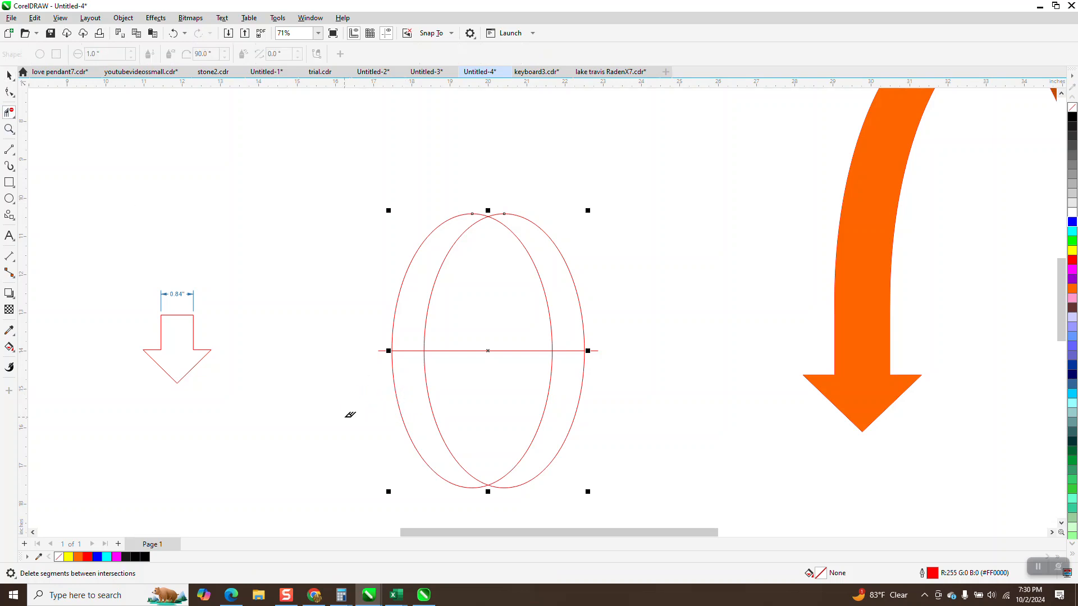
{"action": "left_click_drag", "start_coordinate": [669, 492], "coordinate": [669, 491]}
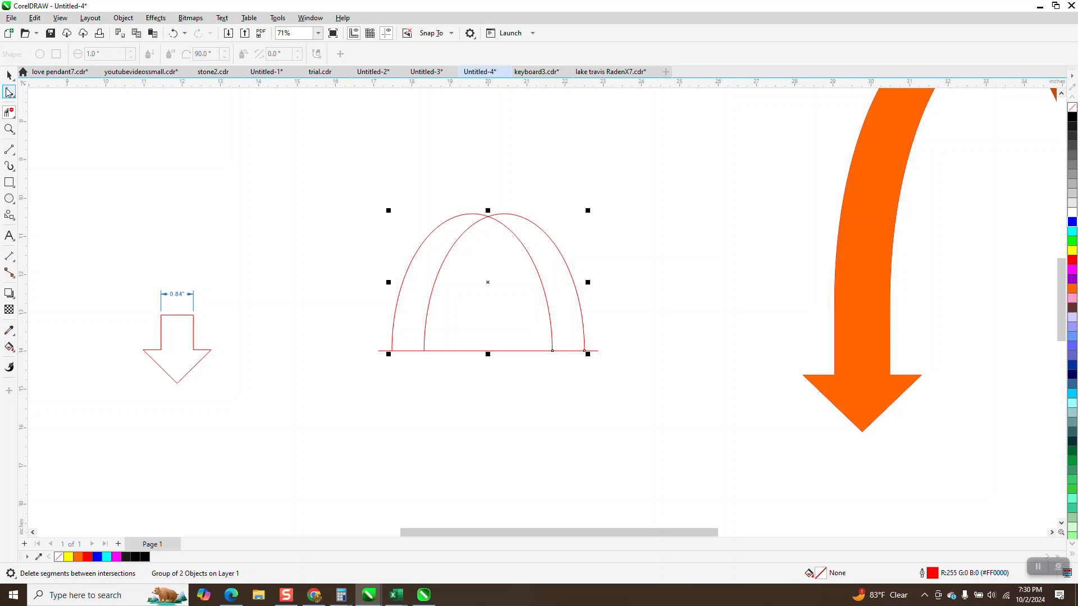
{"action": "left_click", "coordinate": [9, 75]}
{"action": "left_click_drag", "start_coordinate": [466, 351], "coordinate": [473, 446]}
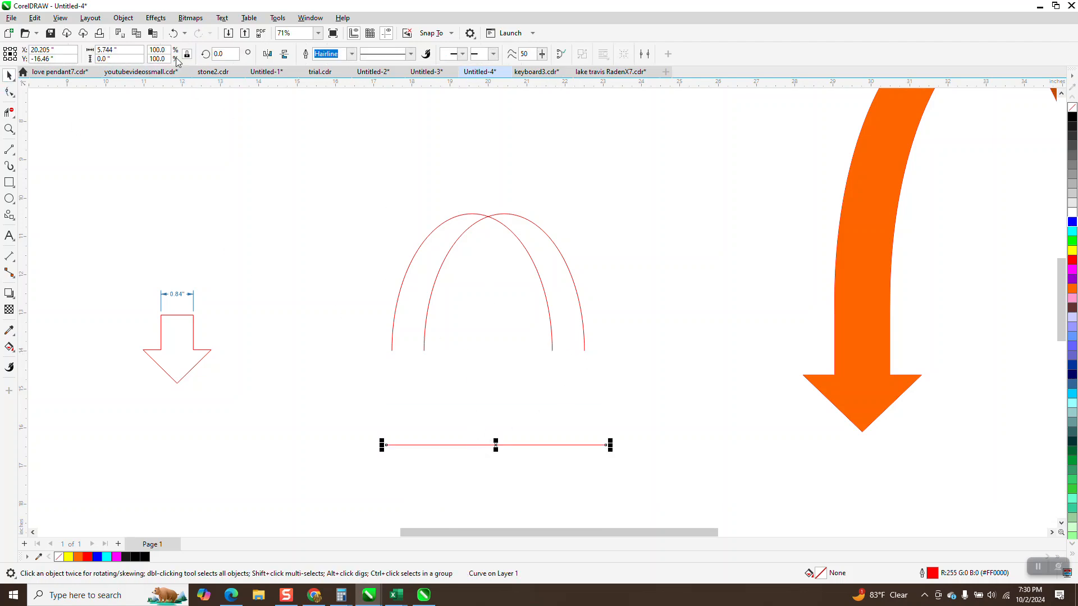
{"action": "left_click", "coordinate": [173, 33]}
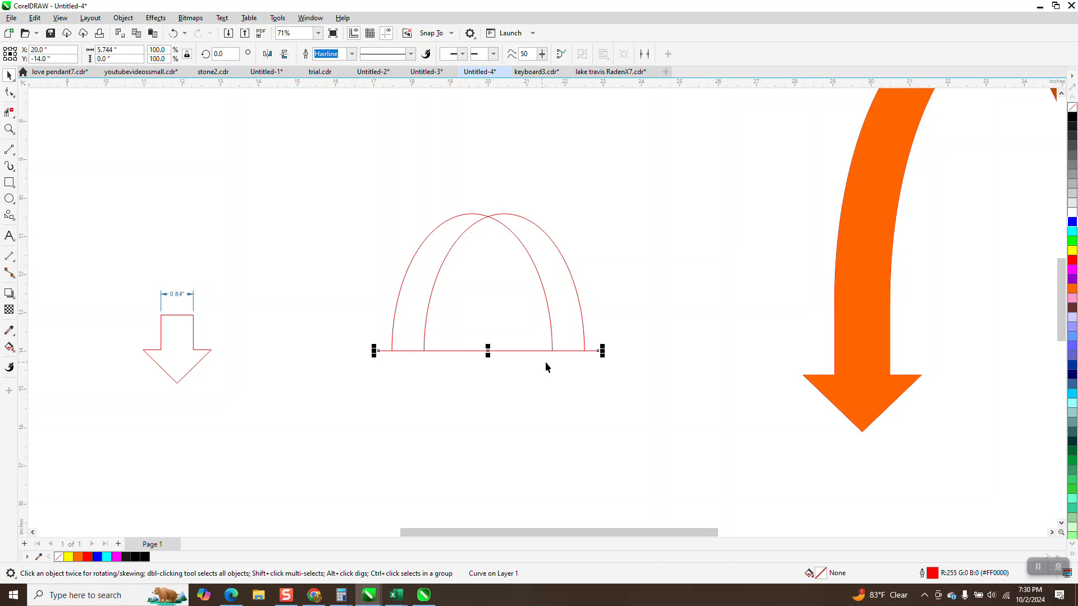
- Remove the horizontal line's segments with Virtual Segment Delete, keeping only the piece that closes the right-hand ends of the arches
{"action": "left_click", "coordinate": [9, 112]}
{"action": "left_click", "coordinate": [598, 351]}
{"action": "left_click_drag", "start_coordinate": [545, 354], "coordinate": [537, 379]}
{"action": "left_click_drag", "start_coordinate": [384, 362], "coordinate": [416, 363]}
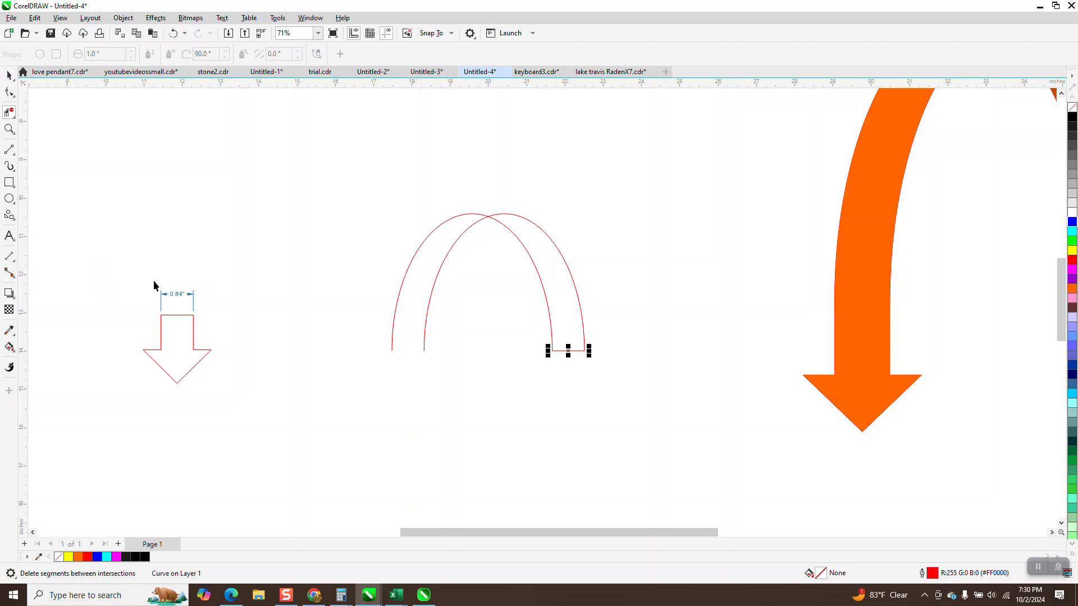
- Delete the arrow's width dimension and snap the arrow's shaft onto the open left ends of the arches
{"action": "left_click", "coordinate": [179, 296]}
{"action": "key", "text": "Delete"}
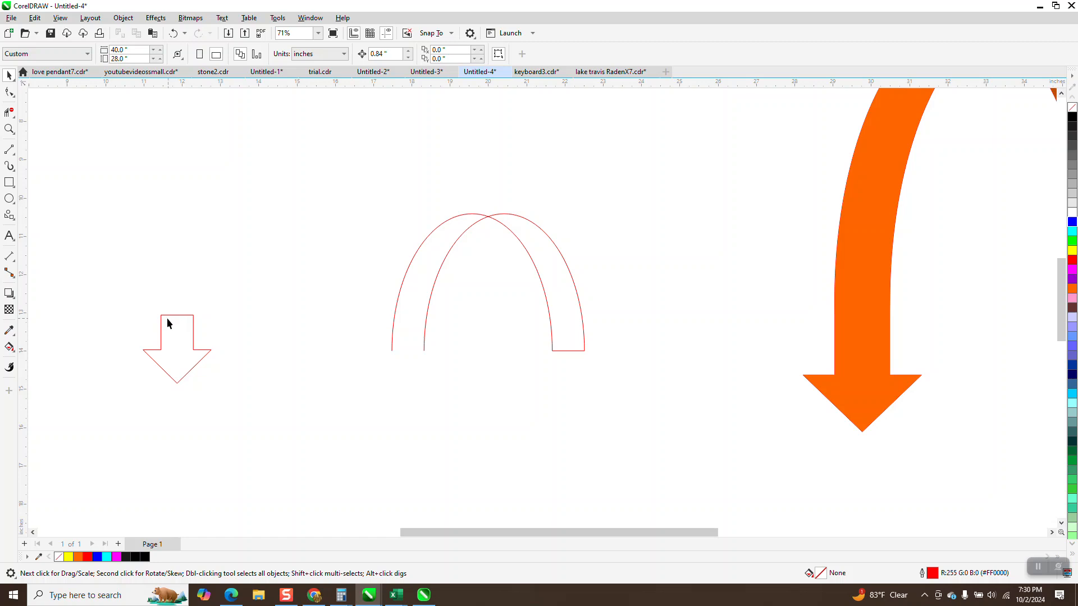
{"action": "left_click_drag", "start_coordinate": [162, 320], "coordinate": [469, 388]}
- Remove the top edge of the arrow's shaft with Virtual Segment Delete so the shaft opens into the arches
{"action": "left_click", "coordinate": [11, 132]}
{"action": "scroll", "coordinate": [320, 322], "scroll_direction": "down", "scroll_amount": 3}
{"action": "scroll", "coordinate": [312, 336], "scroll_direction": "down", "scroll_amount": 1}
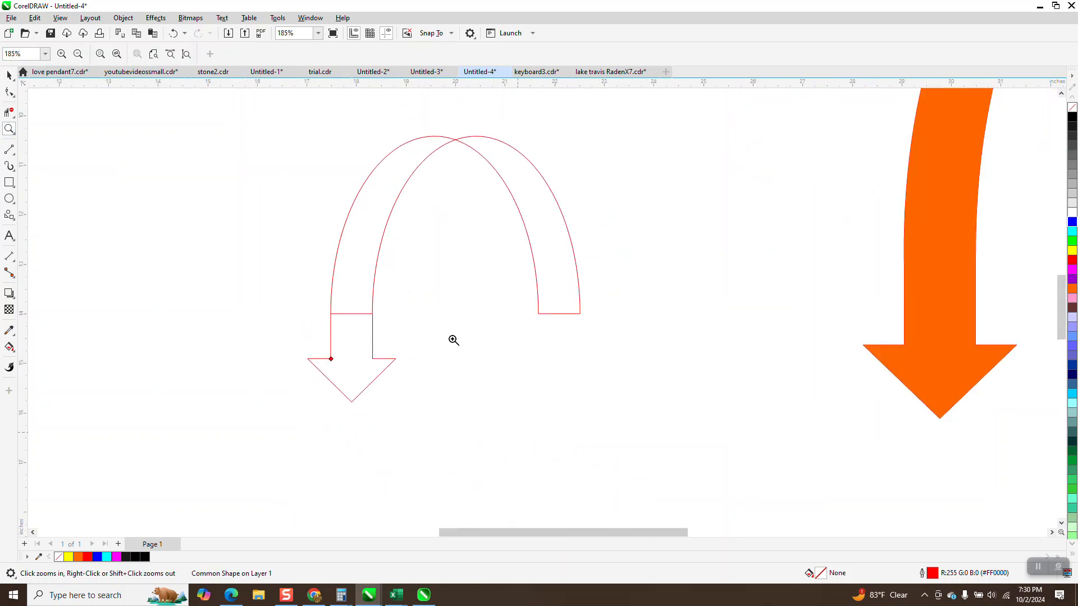
{"action": "scroll", "coordinate": [513, 350], "scroll_direction": "down", "scroll_amount": 1}
{"action": "scroll", "coordinate": [511, 320], "scroll_direction": "down", "scroll_amount": 1}
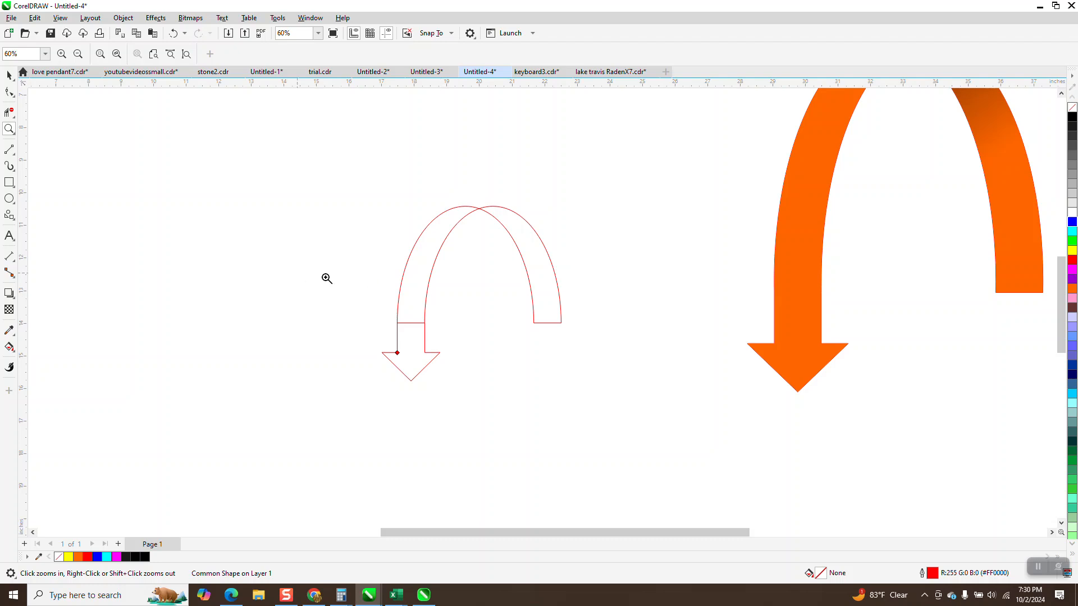
{"action": "left_click", "coordinate": [9, 111]}
{"action": "left_click", "coordinate": [412, 324]}
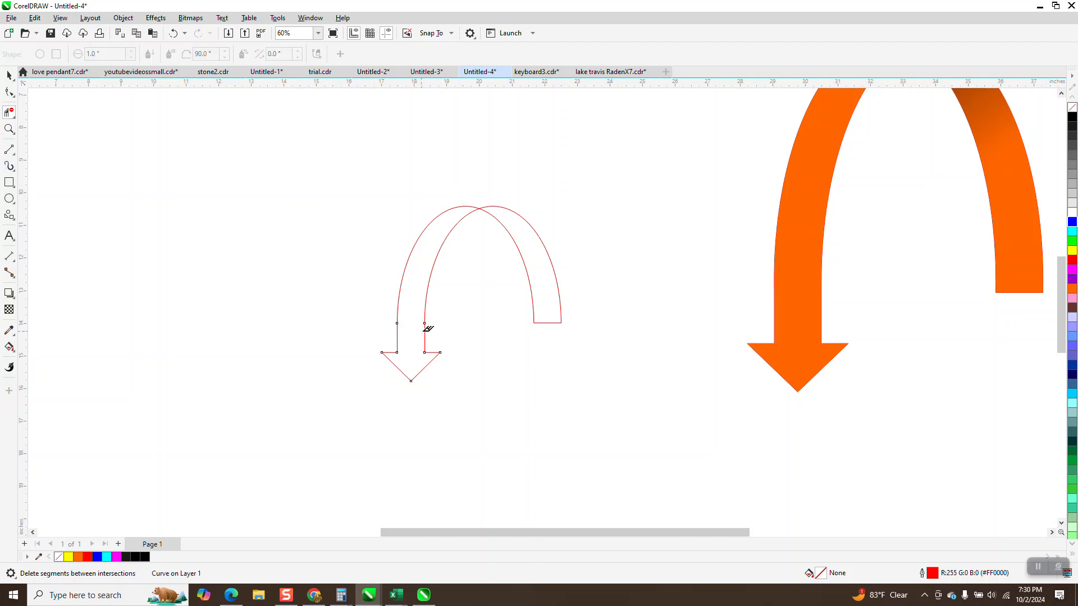
- Draw a short horizontal line joining the peaks of the two arches with the 2-Point Line tool
{"action": "left_click", "coordinate": [9, 129]}
{"action": "left_click_drag", "start_coordinate": [394, 176], "coordinate": [606, 318]}
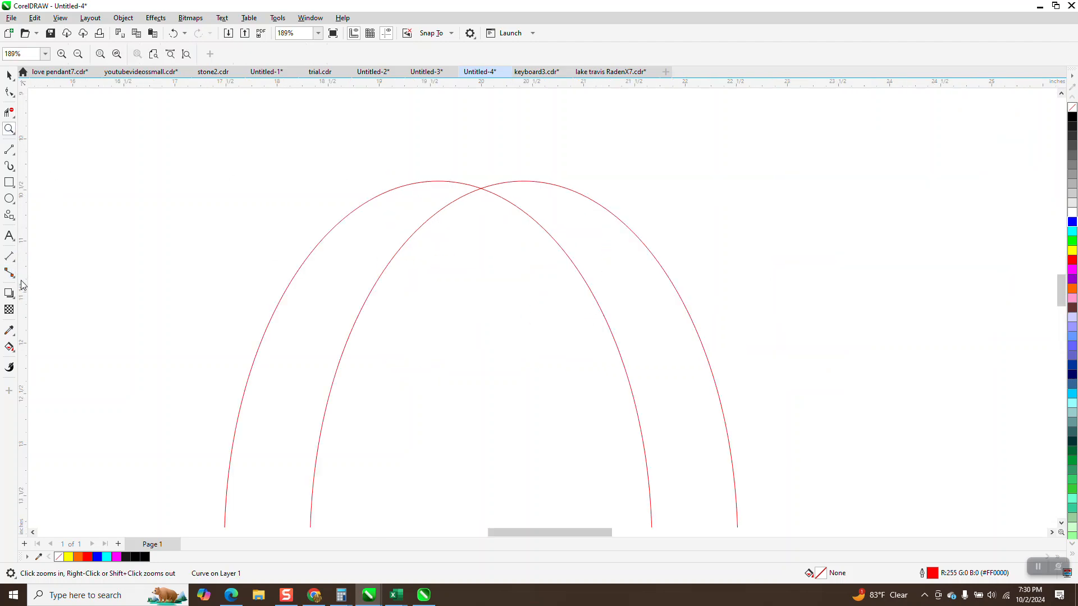
{"action": "left_click", "coordinate": [14, 159]}
{"action": "left_click", "coordinate": [49, 161]}
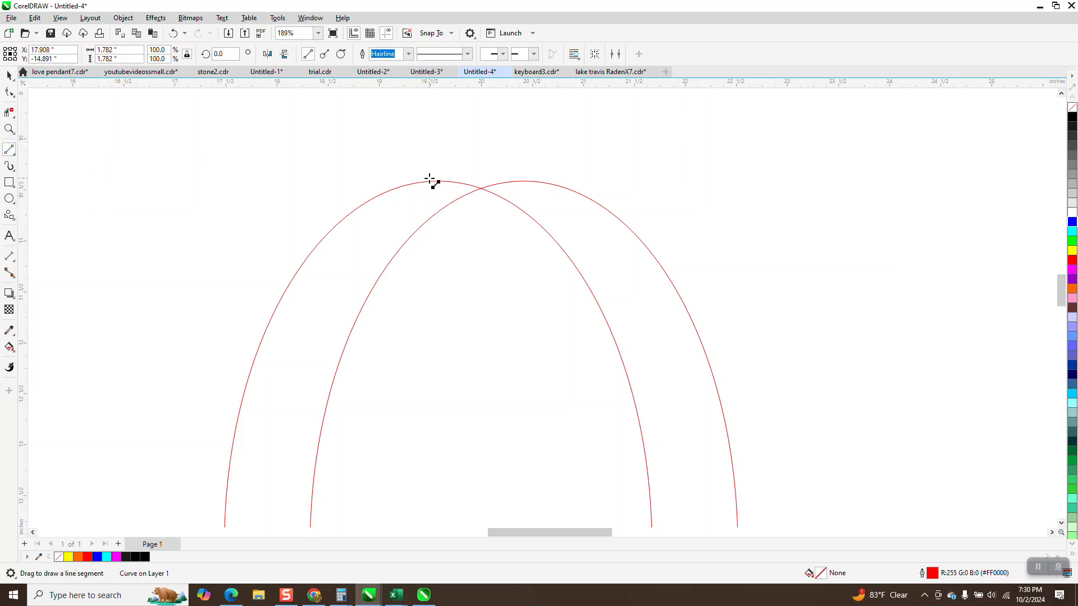
{"action": "left_click_drag", "start_coordinate": [431, 182], "coordinate": [525, 181]}
{"action": "left_click", "coordinate": [9, 112]}
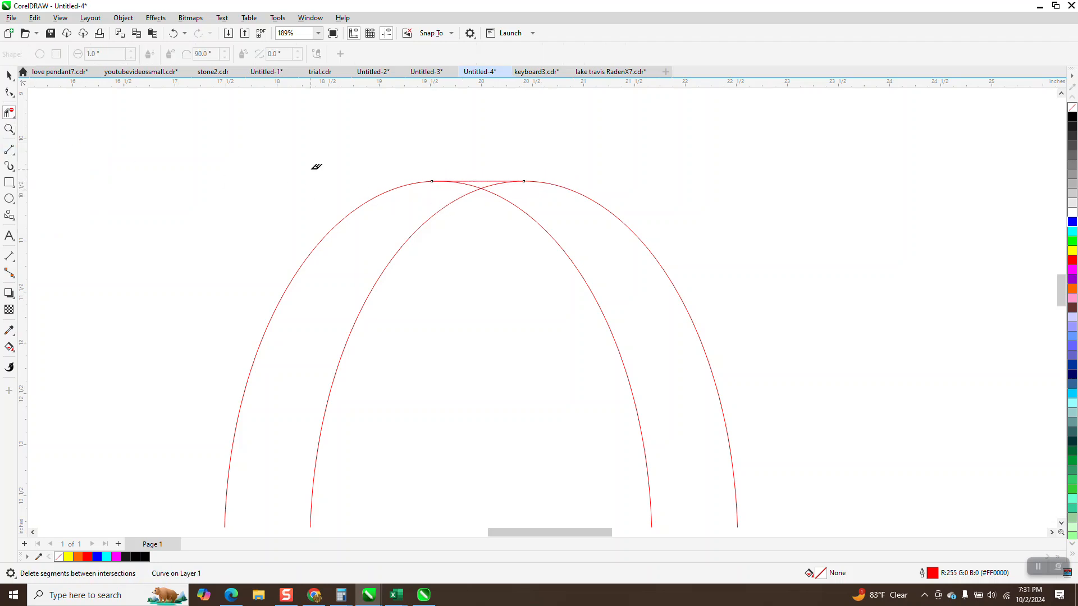
{"action": "left_click", "coordinate": [474, 183]}
{"action": "scroll", "coordinate": [435, 176], "scroll_direction": "down", "scroll_amount": 4}
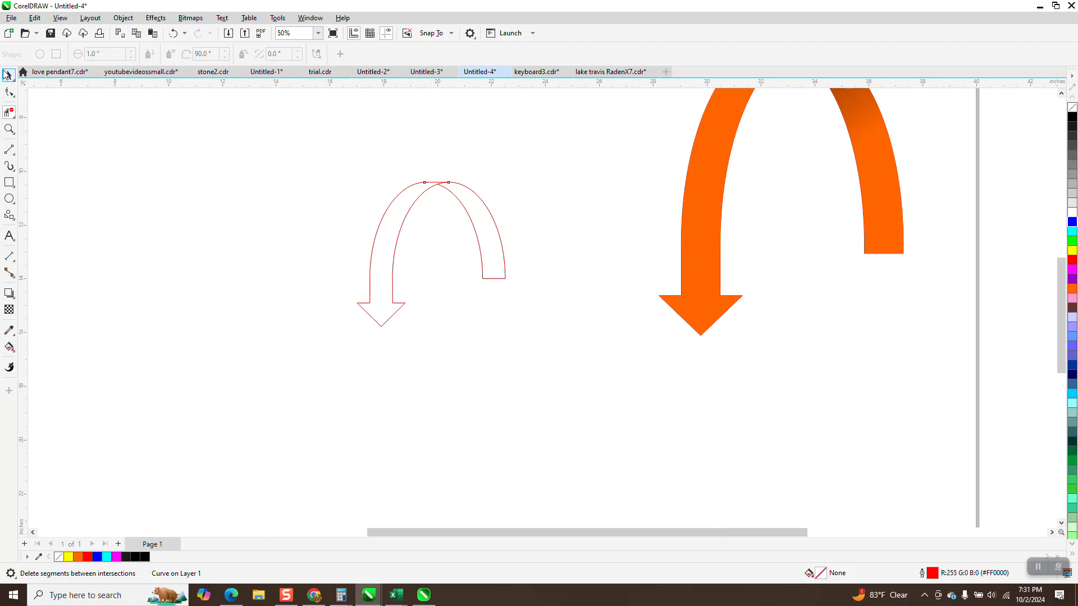
- Fill both halves of the ribbon orange with Smart Fill, offsetting each filled shape to the left by a 4-inch nudge distance
{"action": "left_click", "coordinate": [8, 78]}
{"action": "left_click", "coordinate": [158, 108]}
{"action": "left_click_drag", "start_coordinate": [394, 55], "coordinate": [361, 63]}
{"action": "type", "text": "4"}
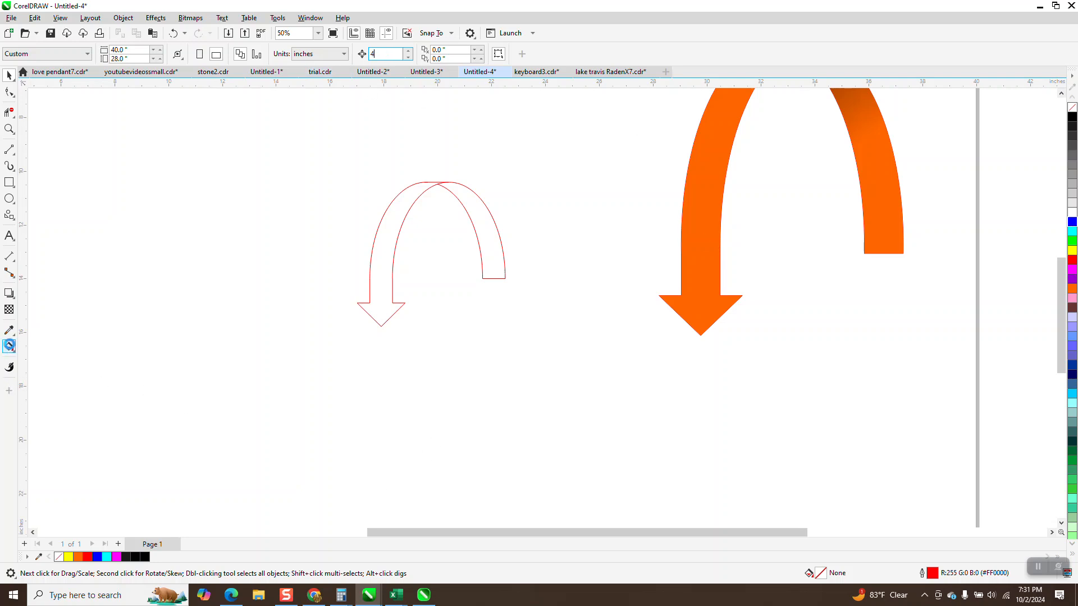
{"action": "left_click", "coordinate": [10, 347]}
{"action": "left_click", "coordinate": [17, 352]}
{"action": "left_click", "coordinate": [41, 361]}
{"action": "left_click", "coordinate": [382, 253]}
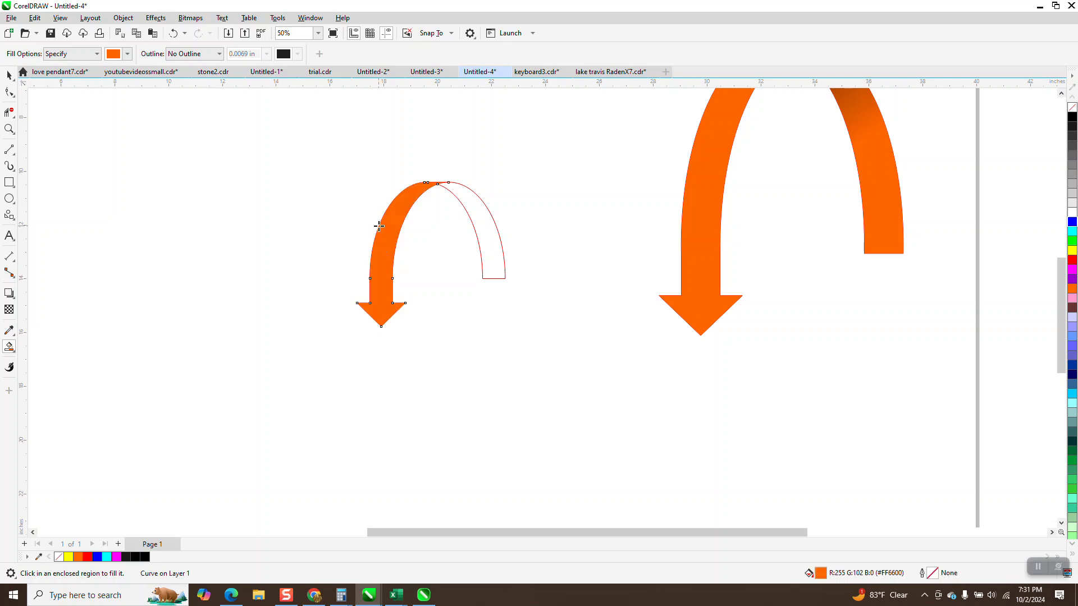
{"action": "key", "text": "Left"}
{"action": "left_click", "coordinate": [480, 219]}
{"action": "key", "text": "Left"}
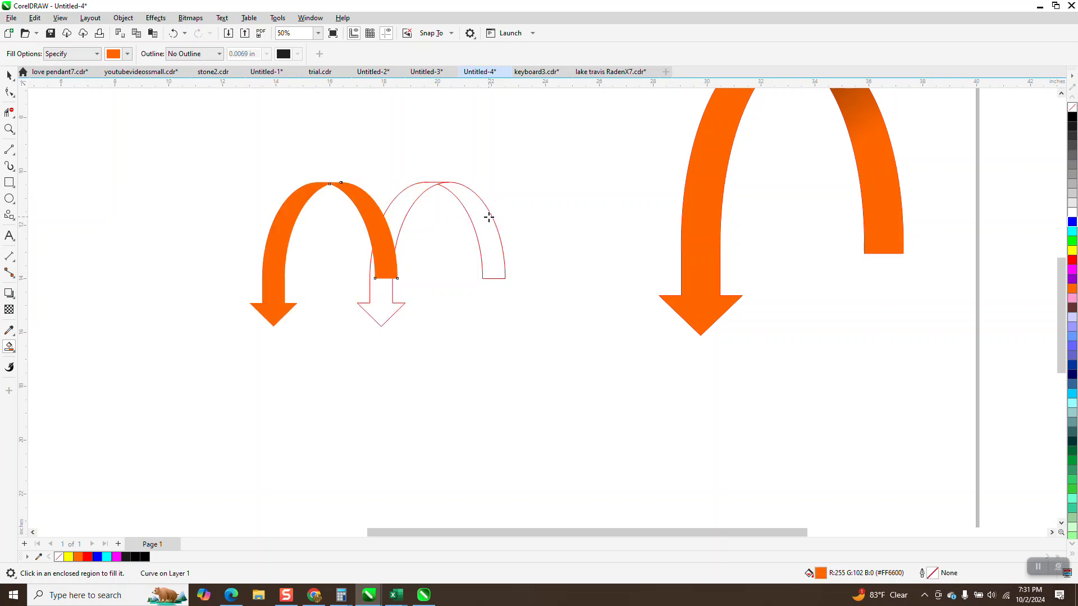
{"action": "left_click", "coordinate": [9, 76]}
{"action": "left_click_drag", "start_coordinate": [321, 156], "coordinate": [589, 366]}
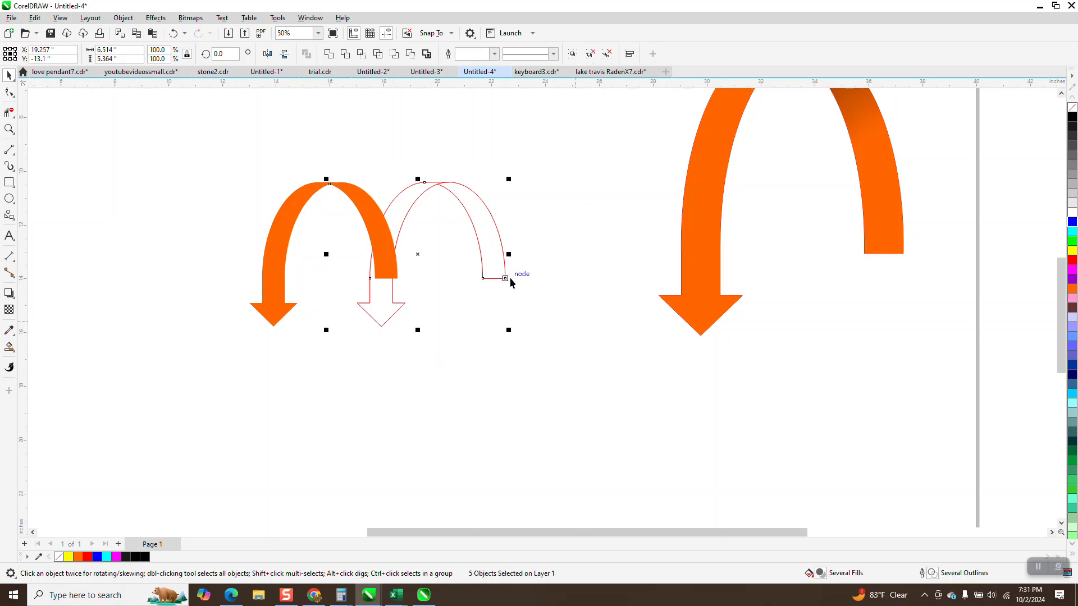
{"action": "key", "text": "Delete"}
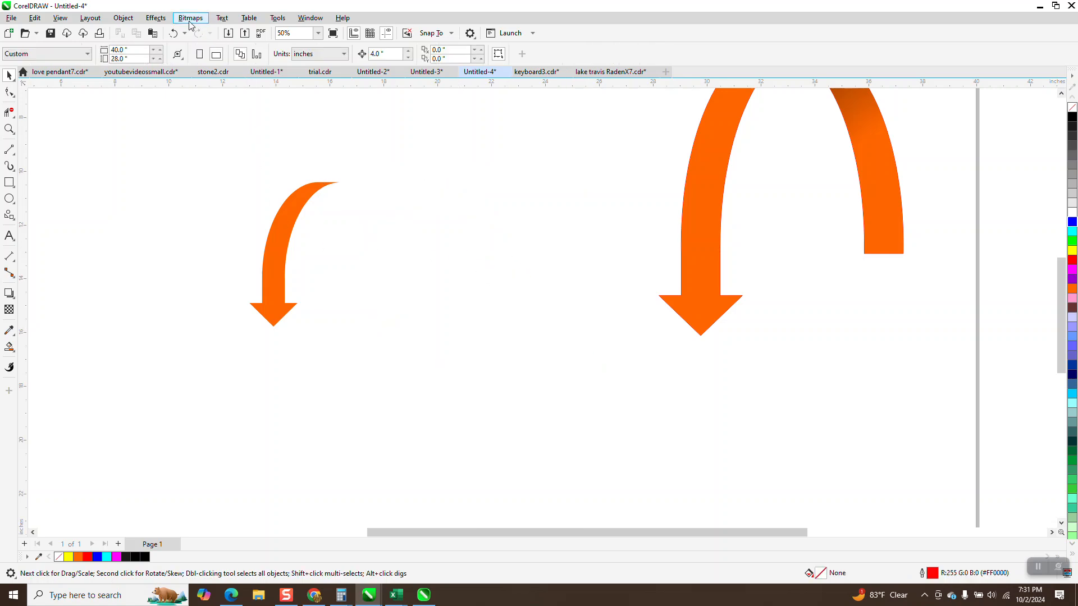
{"action": "left_click", "coordinate": [173, 33]}
- Delete the leftover red construction outlines: the arch group, the two short lines and the unfilled arrow
{"action": "left_click", "coordinate": [466, 208]}
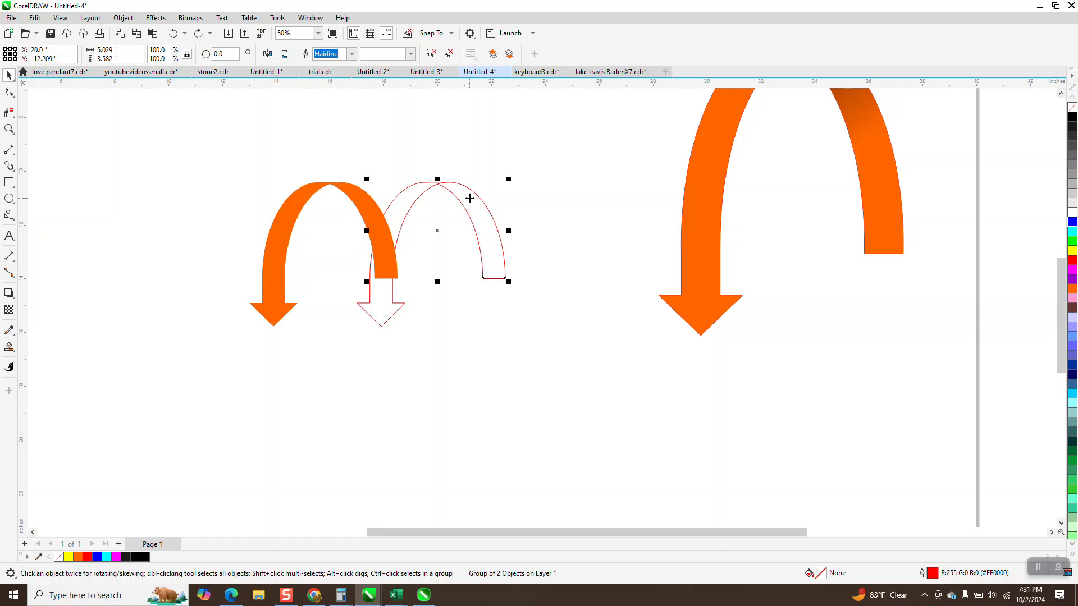
{"action": "key", "text": "Delete"}
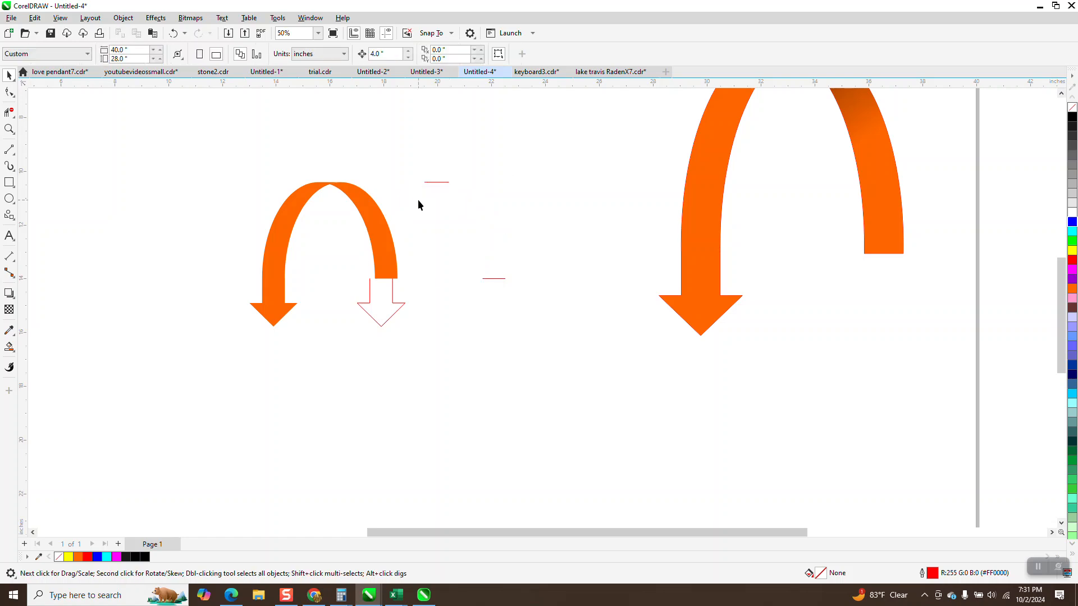
{"action": "left_click", "coordinate": [442, 183]}
{"action": "key", "text": "Delete"}
{"action": "left_click_drag", "start_coordinate": [399, 332], "coordinate": [400, 333]}
{"action": "key", "text": "Delete"}
{"action": "left_click", "coordinate": [393, 316]}
{"action": "key", "text": "Delete"}
- Apply an interactive fountain fill to the right half of the ribbon, running from orange at its lower part to black at the peak
{"action": "left_click", "coordinate": [378, 265]}
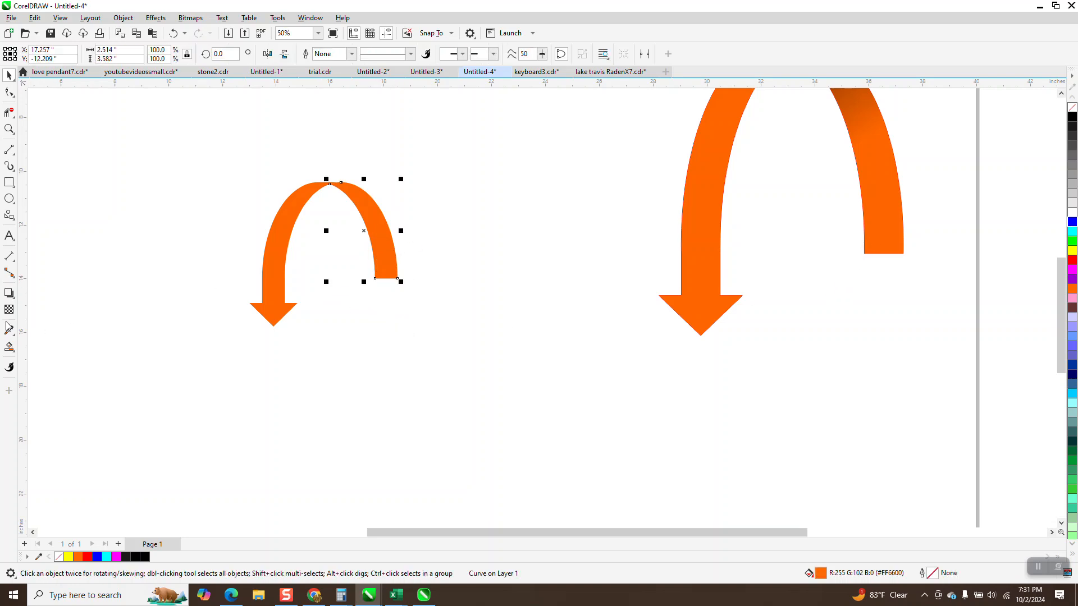
{"action": "left_click", "coordinate": [14, 352]}
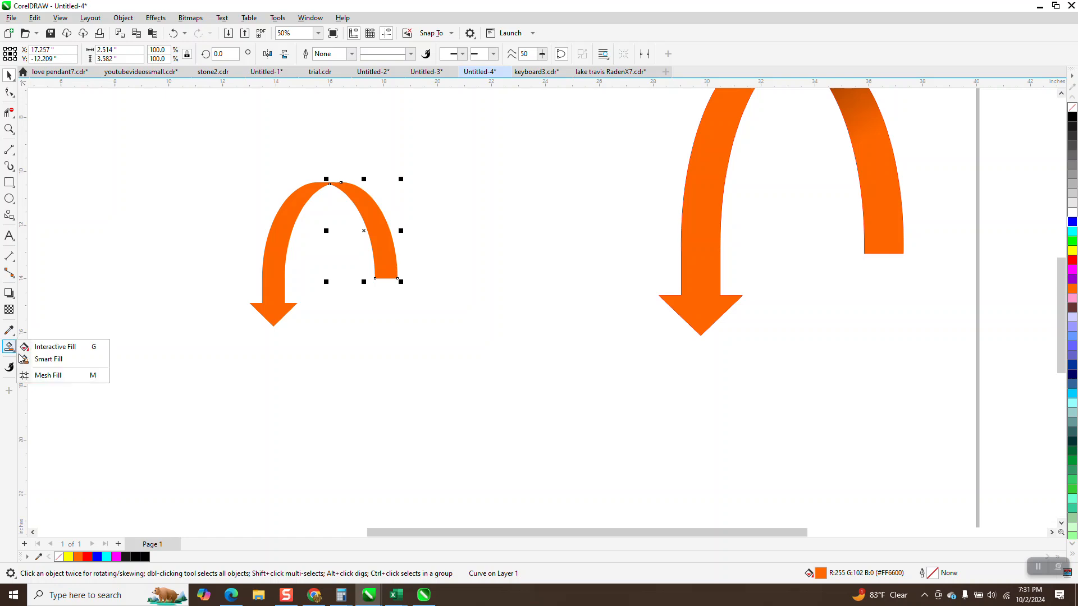
{"action": "left_click", "coordinate": [35, 347]}
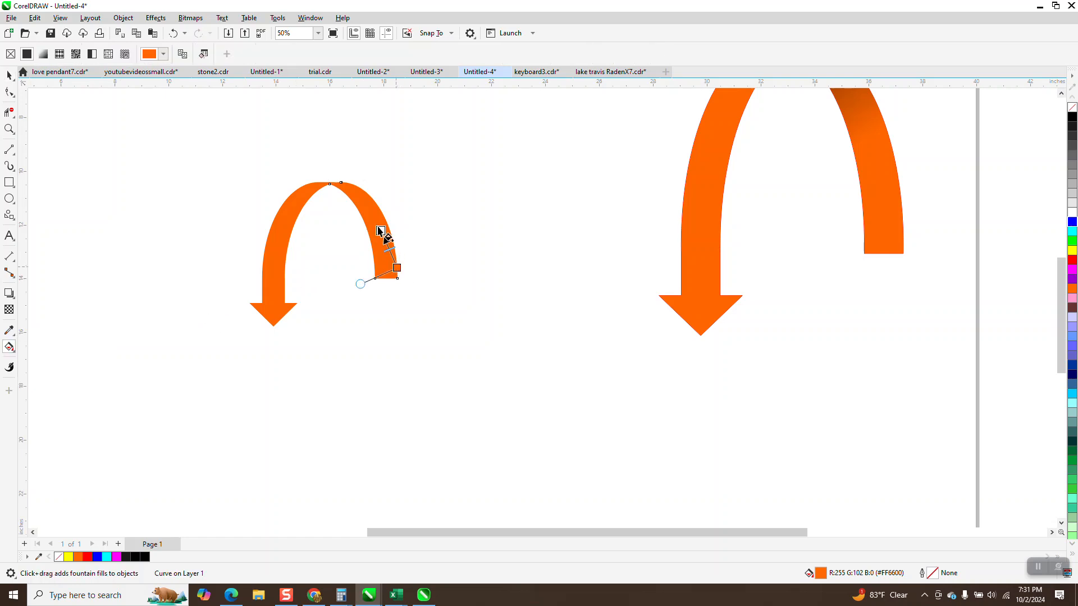
{"action": "left_click_drag", "start_coordinate": [397, 268], "coordinate": [347, 180]}
{"action": "left_click_drag", "start_coordinate": [1070, 119], "coordinate": [347, 180]}
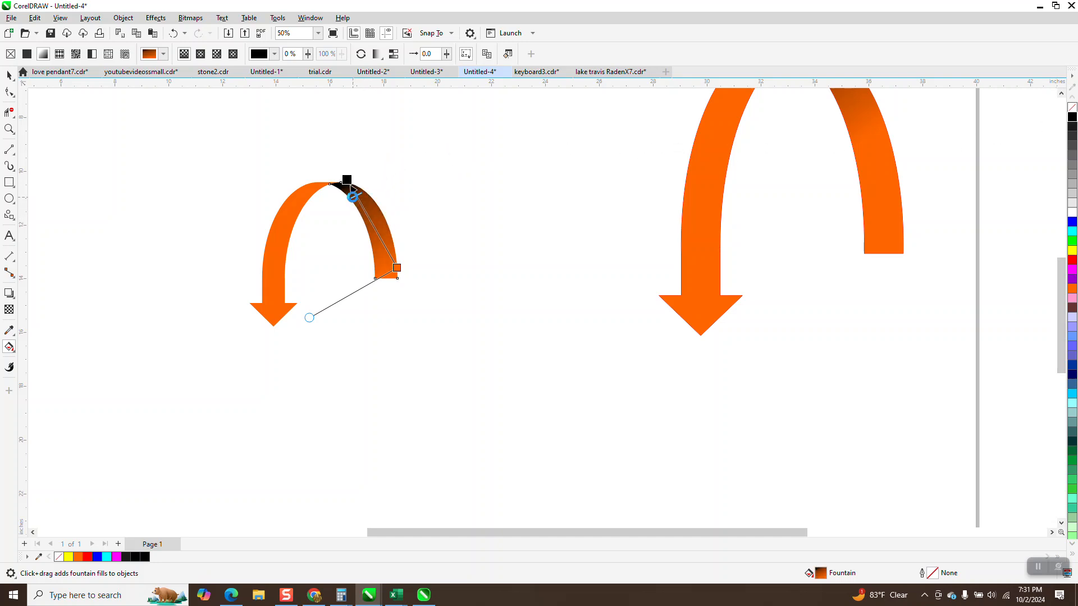
{"action": "left_click_drag", "start_coordinate": [397, 267], "coordinate": [377, 239]}
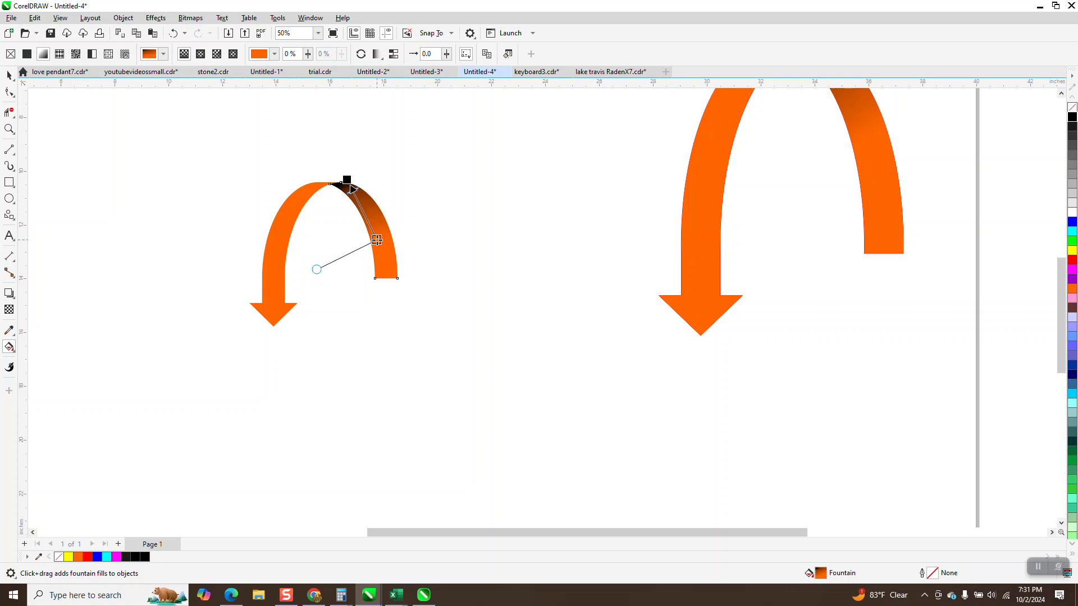
{"action": "left_click", "coordinate": [9, 75]}
{"action": "left_click", "coordinate": [133, 153]}
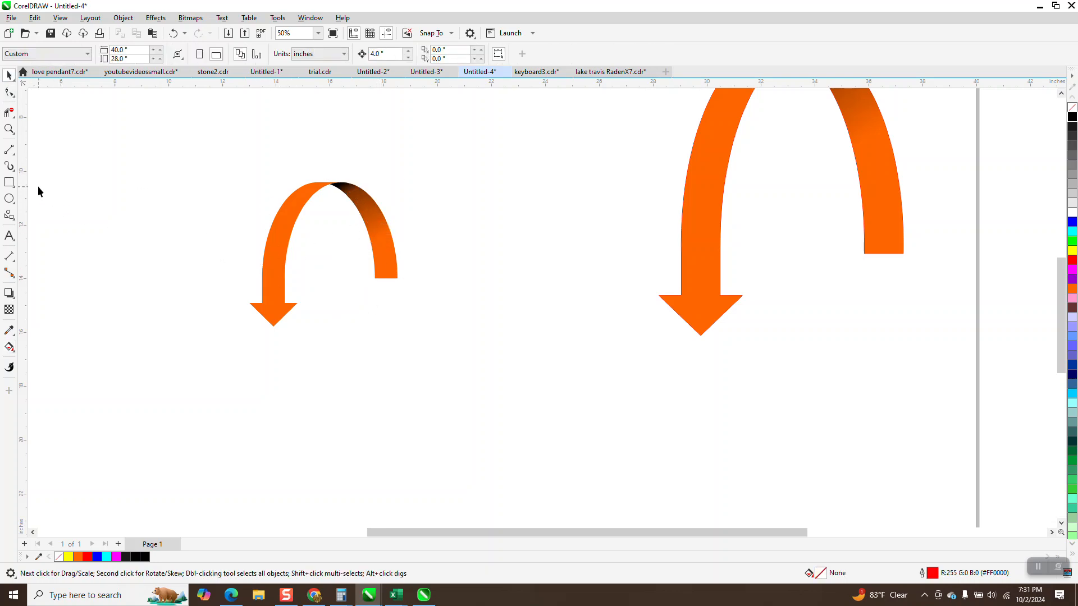
- Draw a rectangle about 11.4 by 7.5 inches over the small ribbon arrow and fill it with black
{"action": "left_click", "coordinate": [9, 182]}
{"action": "left_click_drag", "start_coordinate": [187, 158], "coordinate": [500, 367]}
{"action": "left_click", "coordinate": [1073, 117]}
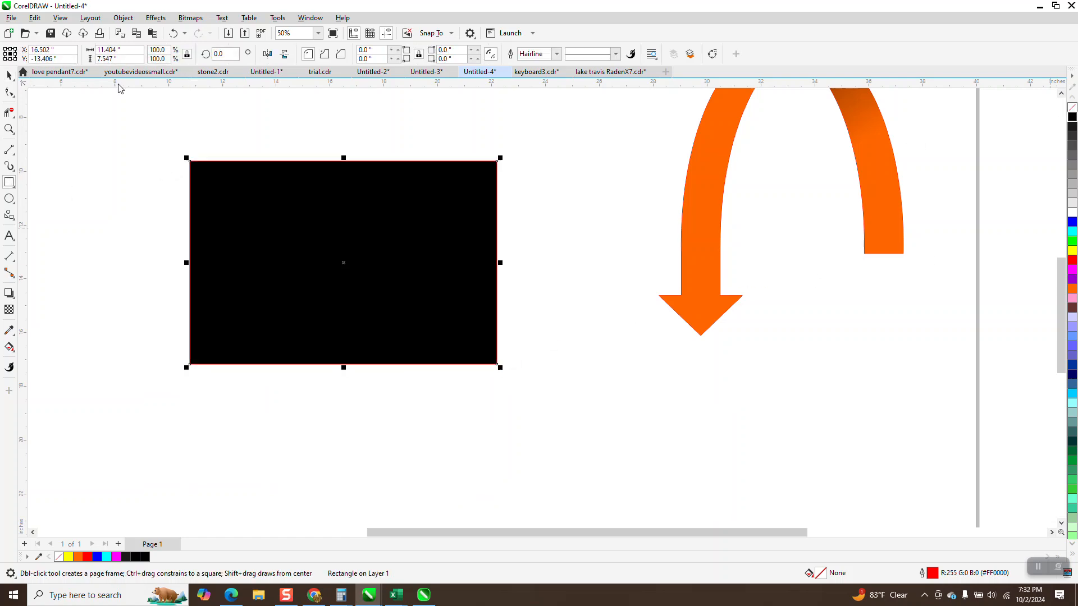
- Move the black rectangle behind the ribbon arrow in the stacking order
{"action": "left_click", "coordinate": [122, 18]}
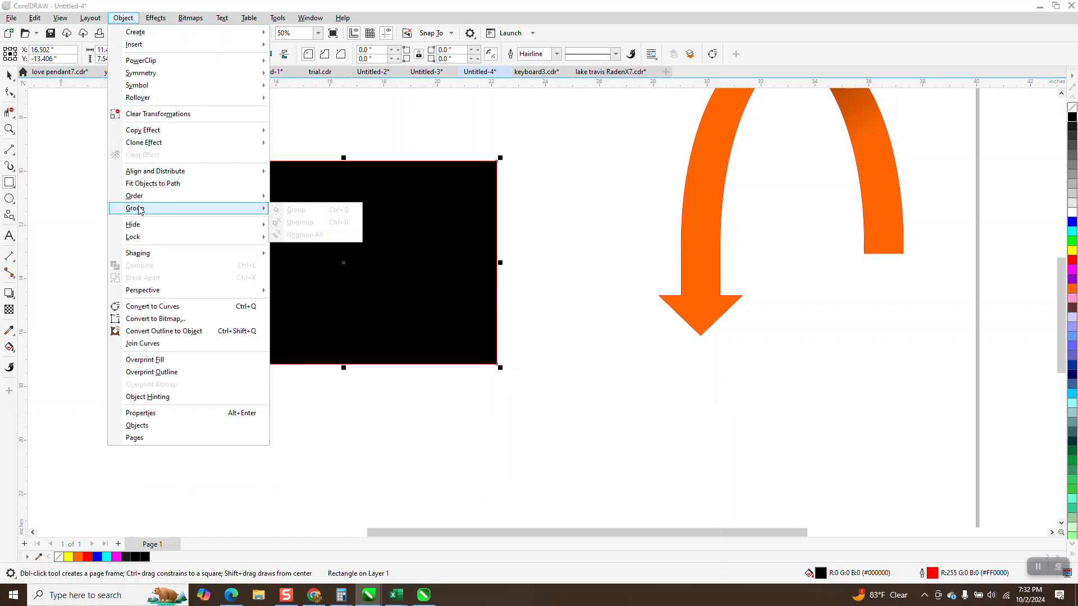
{"action": "mouse_move", "coordinate": [140, 196]}
{"action": "left_click", "coordinate": [292, 208]}
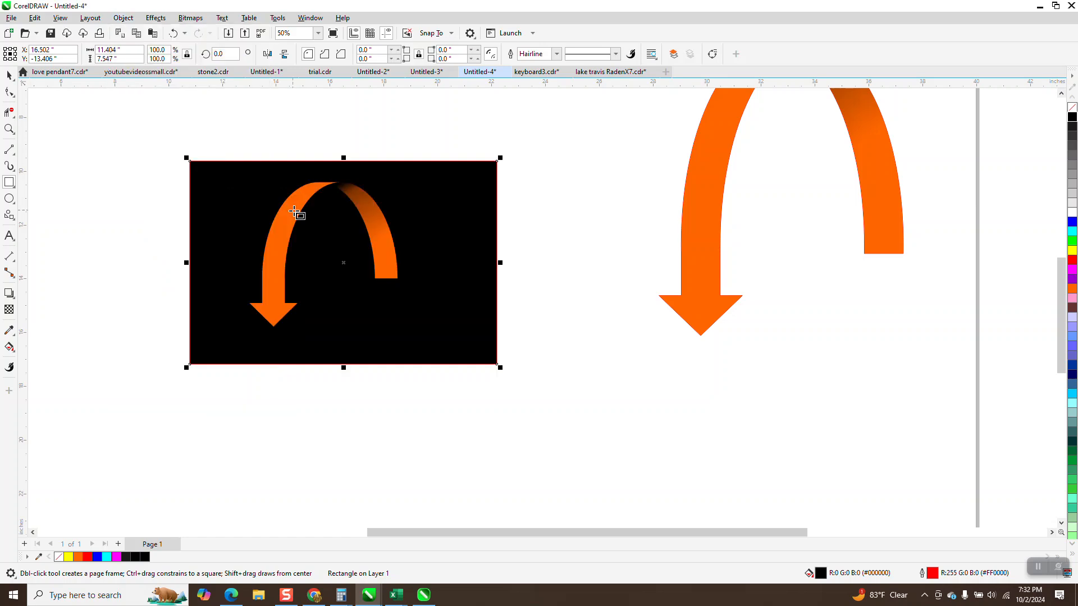
{"action": "mouse_move", "coordinate": [179, 146]}
{"action": "left_mouse_down"}
{"action": "mouse_move", "coordinate": [425, 318]}
{"action": "mouse_move", "coordinate": [223, 372]}
{"action": "left_mouse_up"}
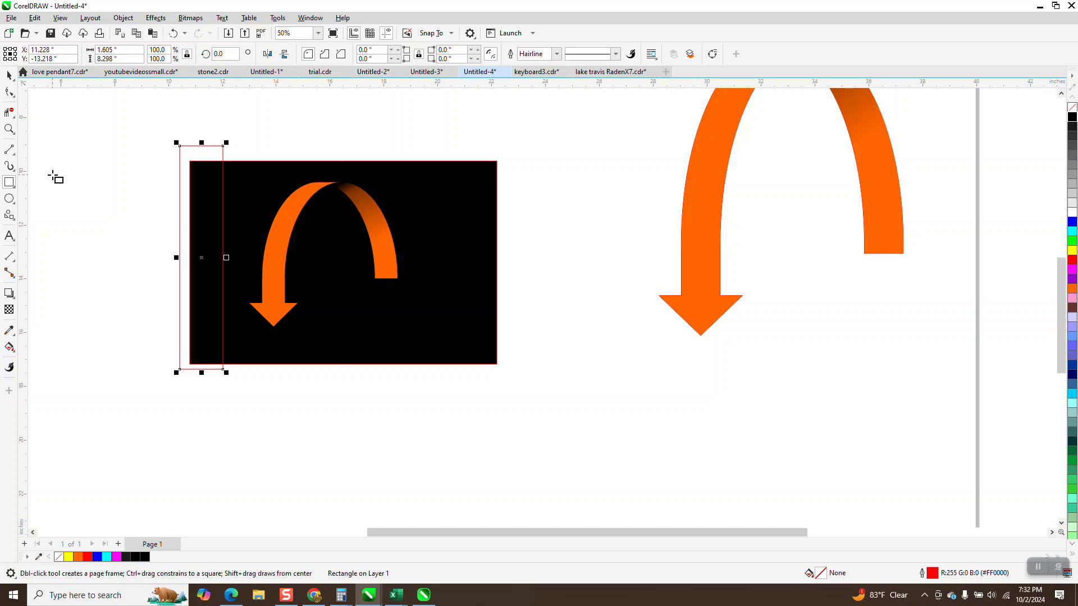
{"action": "key", "text": "XF86Calculator"}
{"action": "left_click", "coordinate": [9, 75]}
{"action": "key", "text": "Delete"}
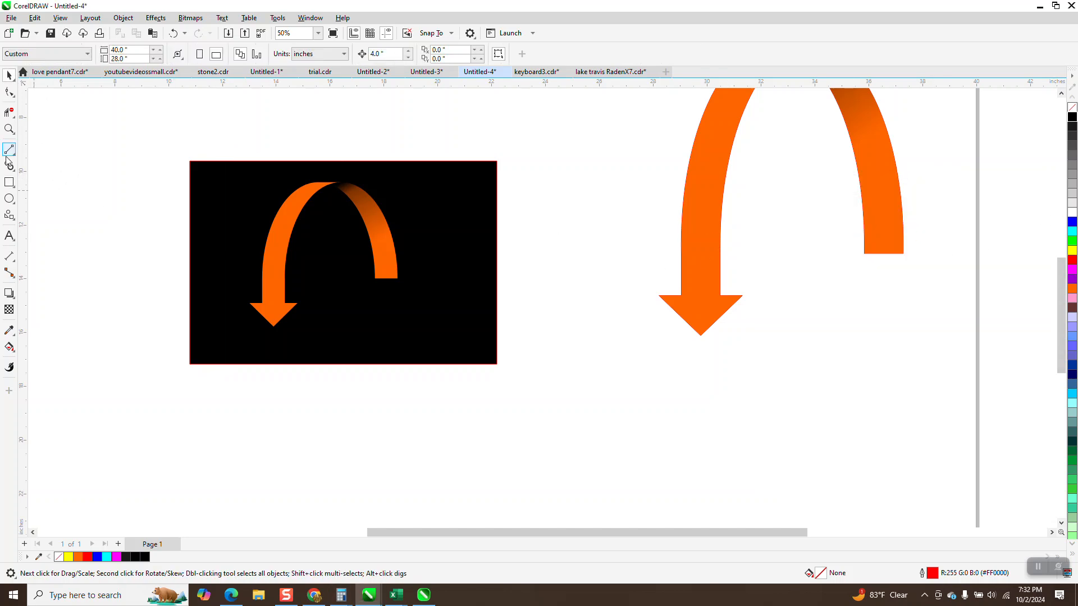
- Adjust the right half's fountain fill by shifting its orange end upward and its black end up beyond the ribbon's peak
{"action": "left_click", "coordinate": [9, 129]}
{"action": "left_click_drag", "start_coordinate": [219, 162], "coordinate": [539, 409]}
{"action": "left_click", "coordinate": [9, 76]}
{"action": "left_click", "coordinate": [542, 243]}
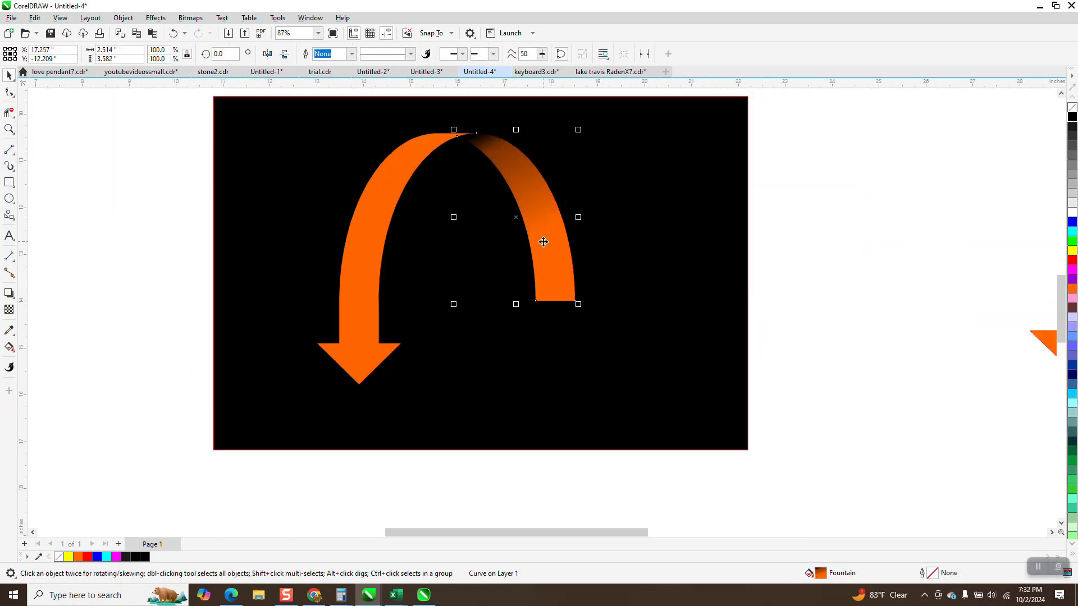
{"action": "left_click", "coordinate": [9, 347]}
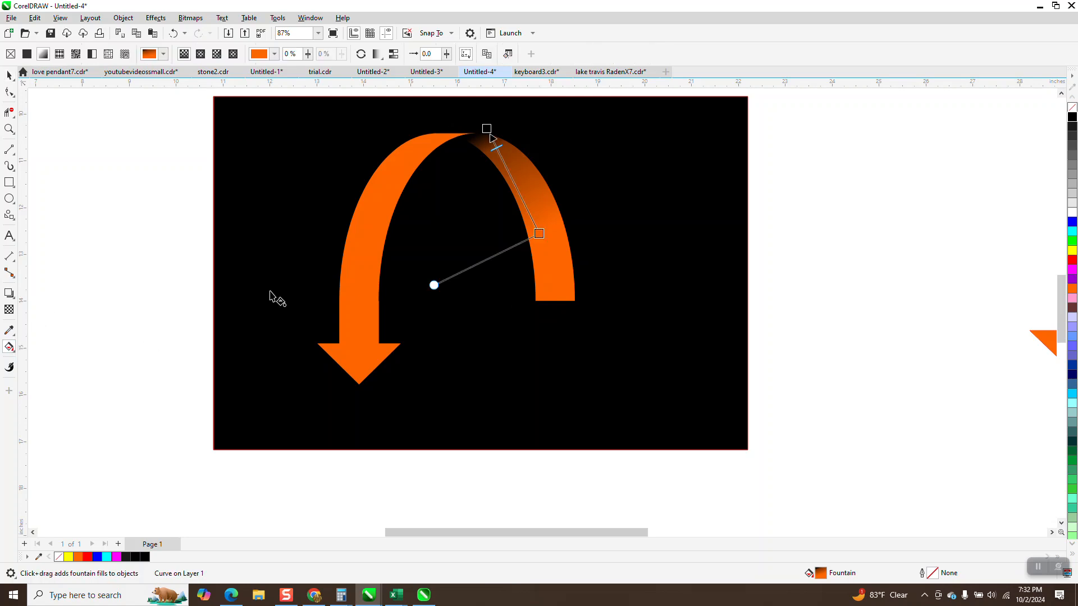
{"action": "left_click_drag", "start_coordinate": [539, 233], "coordinate": [538, 217]}
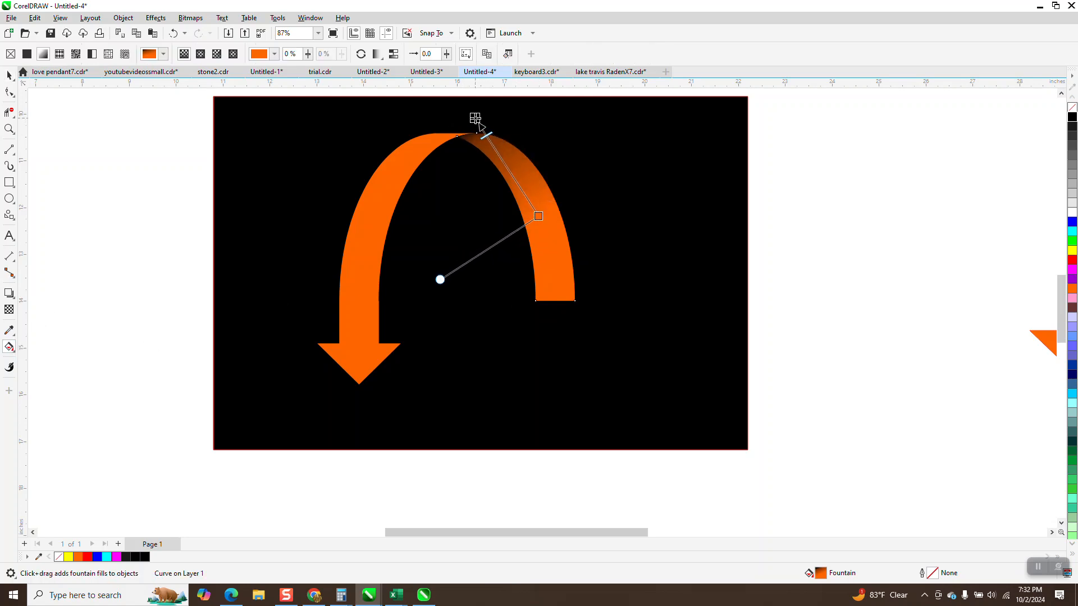
{"action": "left_click", "coordinate": [867, 260]}
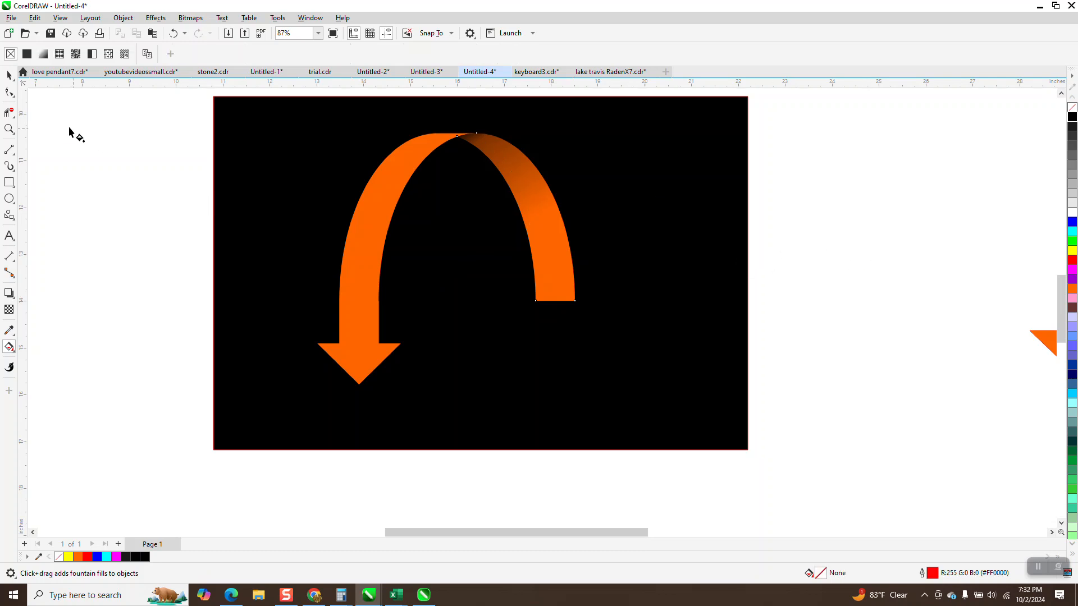
{"action": "left_click", "coordinate": [9, 75]}
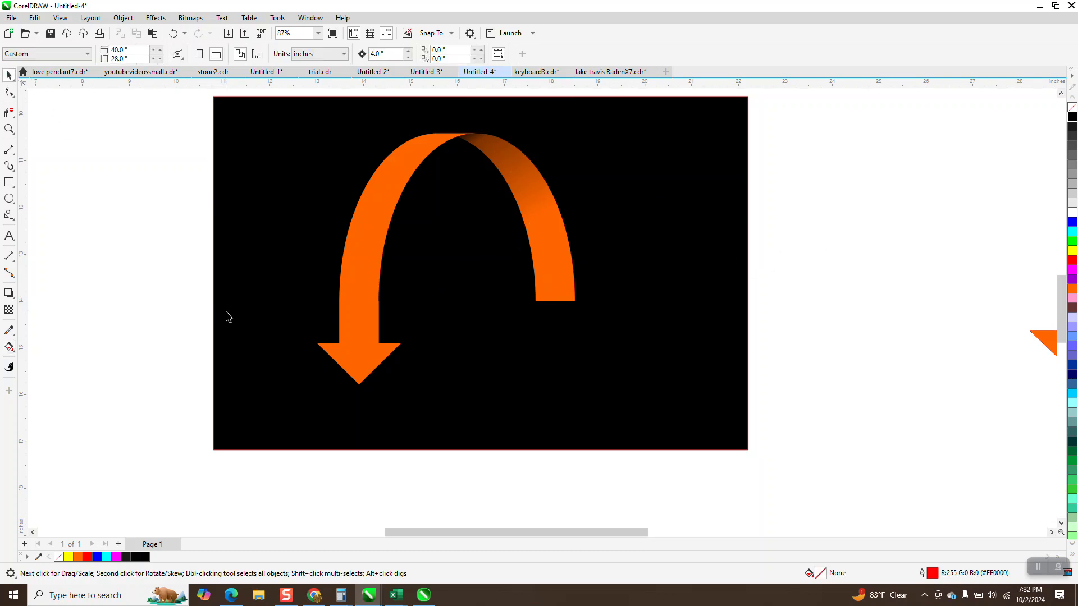